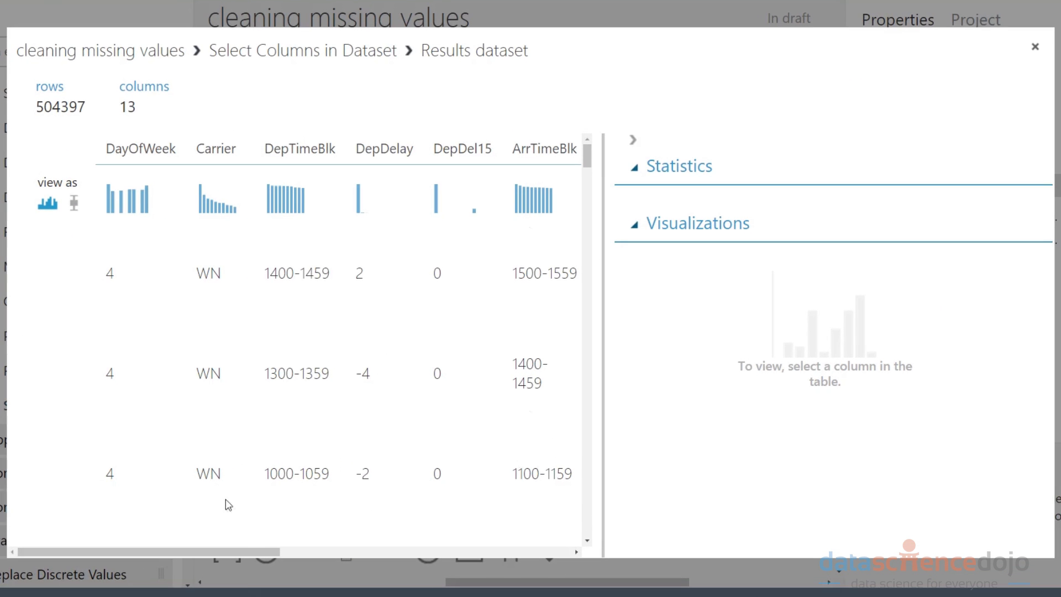
# Inspect the column statistics of dest_name, dest_state, dest_city and origin_name in the Select Columns in Dataset results
pyautogui.moveTo(191, 548); pyautogui.dragTo(519, 536)
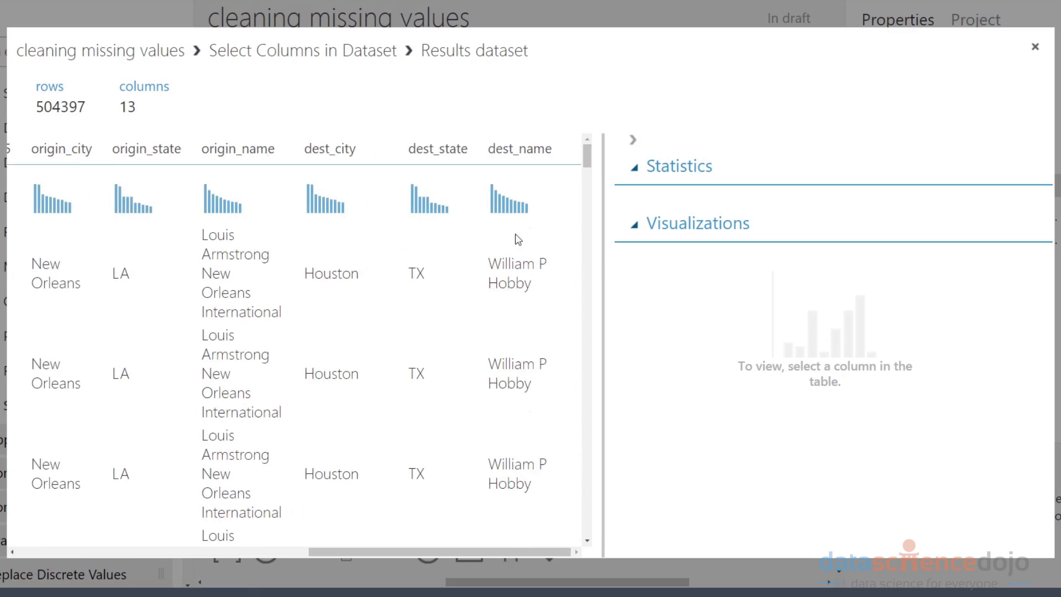
pyautogui.click(508, 215)
pyautogui.click(446, 283)
pyautogui.click(371, 238)
pyautogui.click(275, 230)
pyautogui.moveTo(376, 552); pyautogui.dragTo(171, 510)
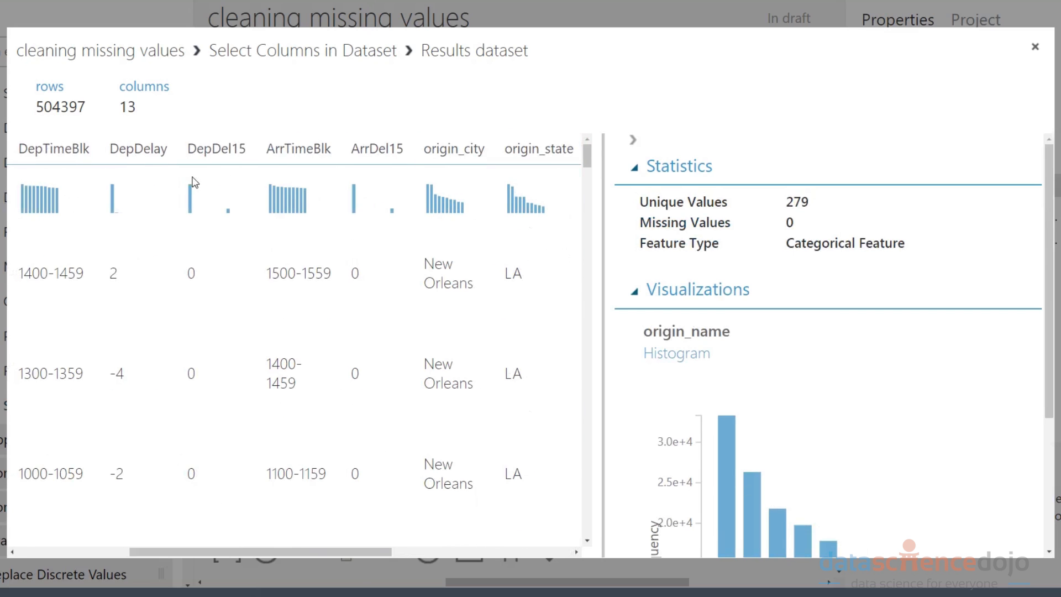
# Examine the DepDelay column's summary statistics, focusing on its number of missing values
pyautogui.click(138, 186)
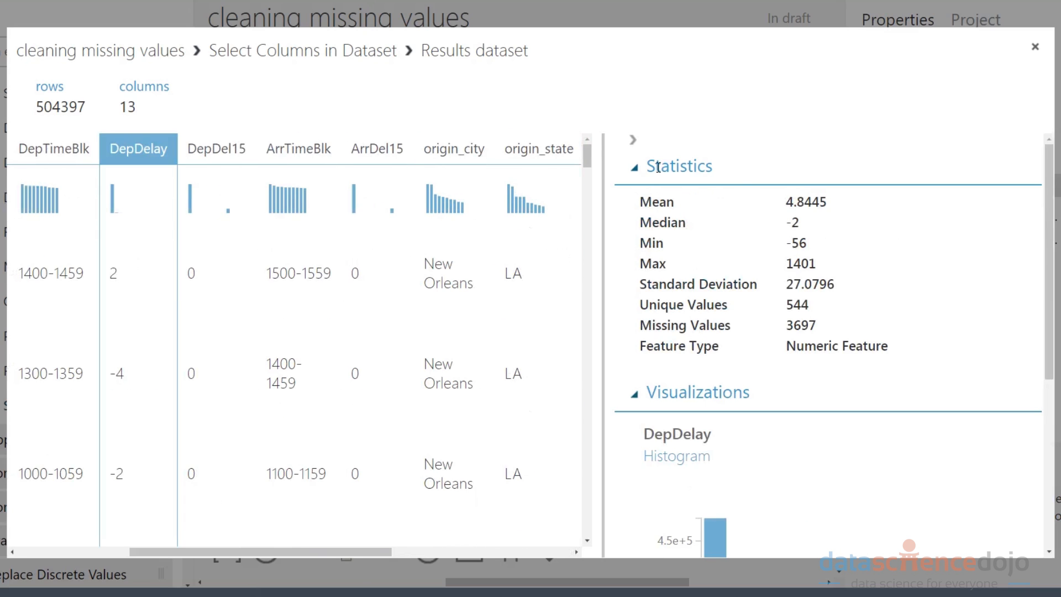
pyautogui.moveTo(653, 197); pyautogui.dragTo(922, 350)
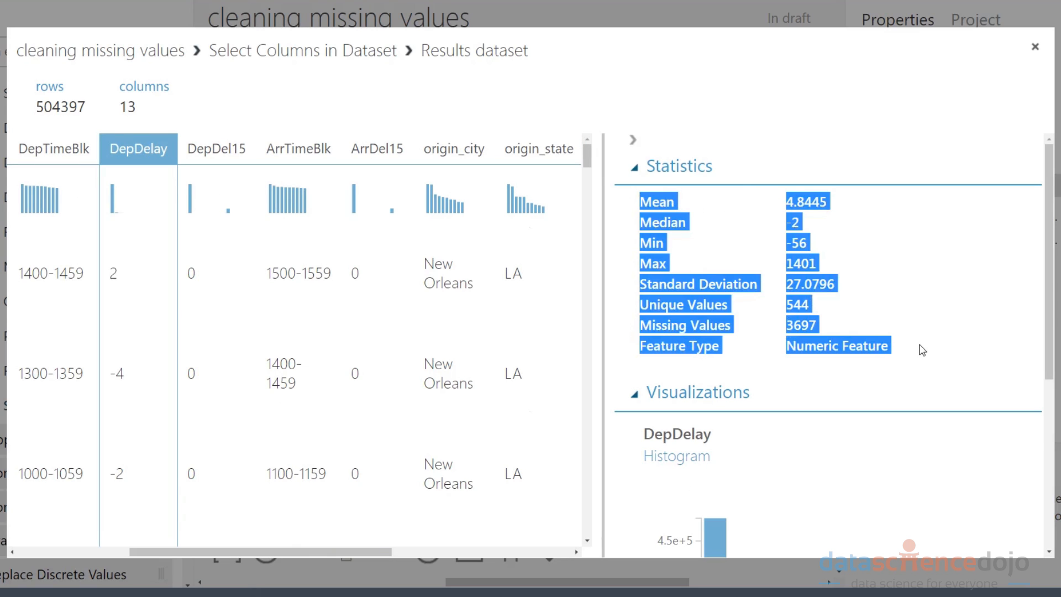
pyautogui.click(754, 330)
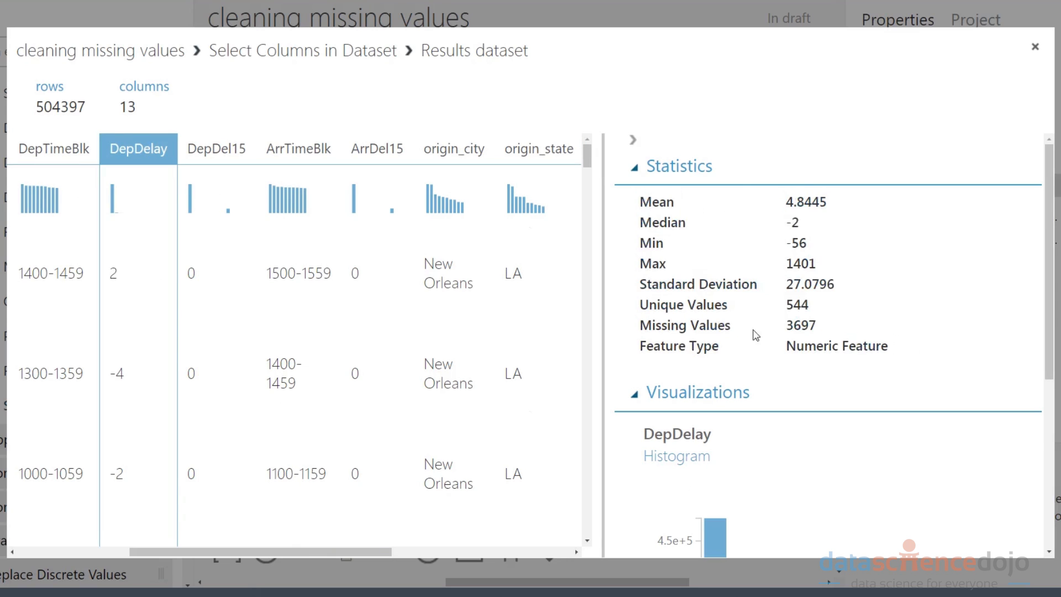
pyautogui.moveTo(271, 552); pyautogui.dragTo(205, 549)
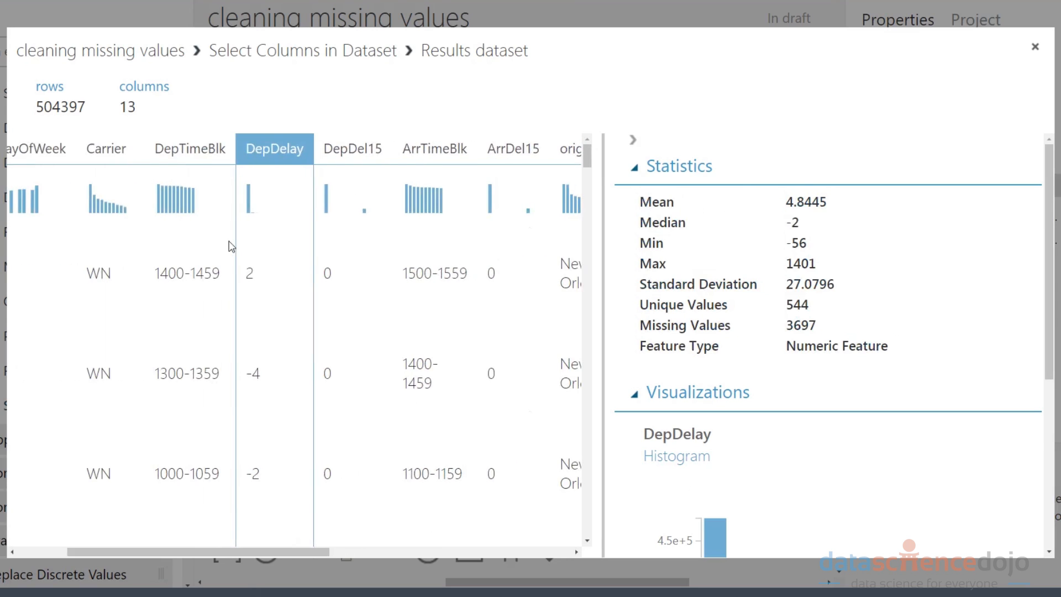
pyautogui.moveTo(817, 325); pyautogui.dragTo(627, 318)
pyautogui.tripleClick(700, 331)
pyautogui.doubleClick(812, 328)
# Check the DepTimeBlk and Carrier columns for missing values in their statistics
pyautogui.click(187, 221)
pyautogui.moveTo(798, 221); pyautogui.dragTo(627, 220)
pyautogui.middleClick(221, 385)
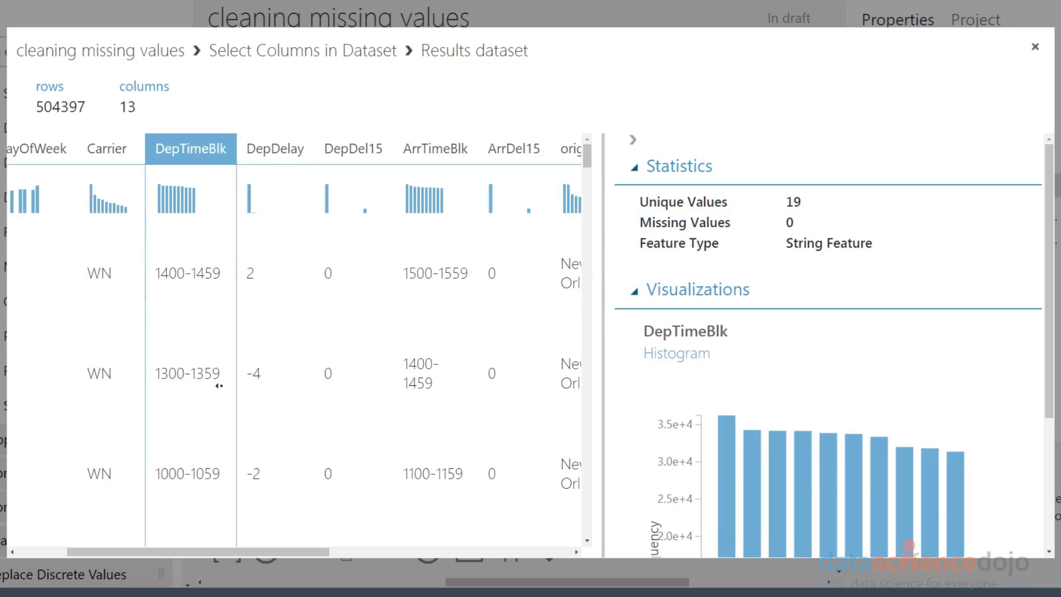
pyautogui.hscroll(-2, 217, 386)
pyautogui.click(190, 211)
pyautogui.moveTo(801, 223); pyautogui.dragTo(631, 227)
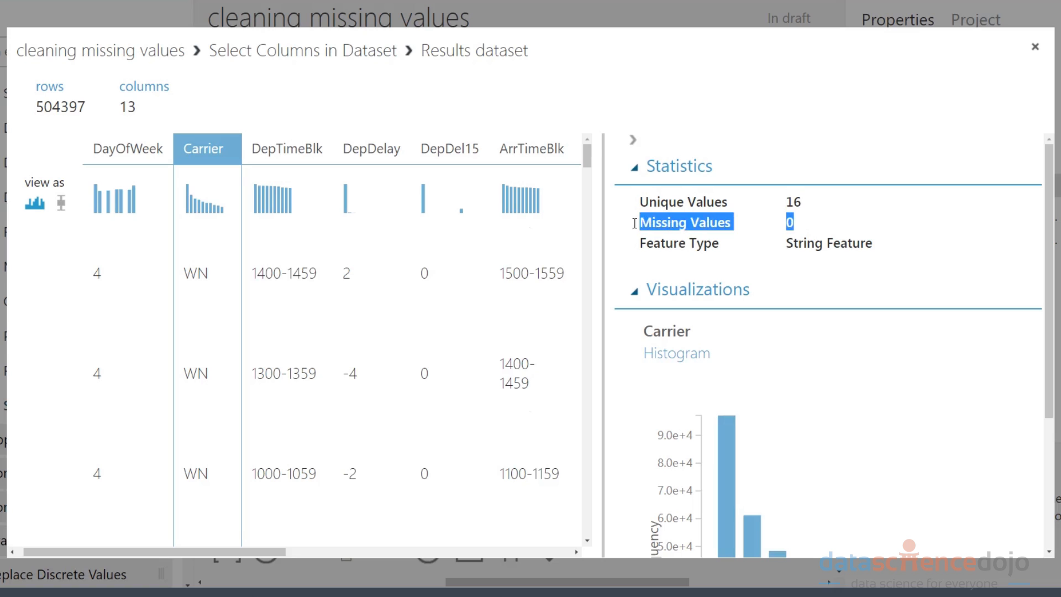
# Compare the missing values of the DepDelay and DepDel15 columns, and close the results dataset view
pyautogui.click(397, 194)
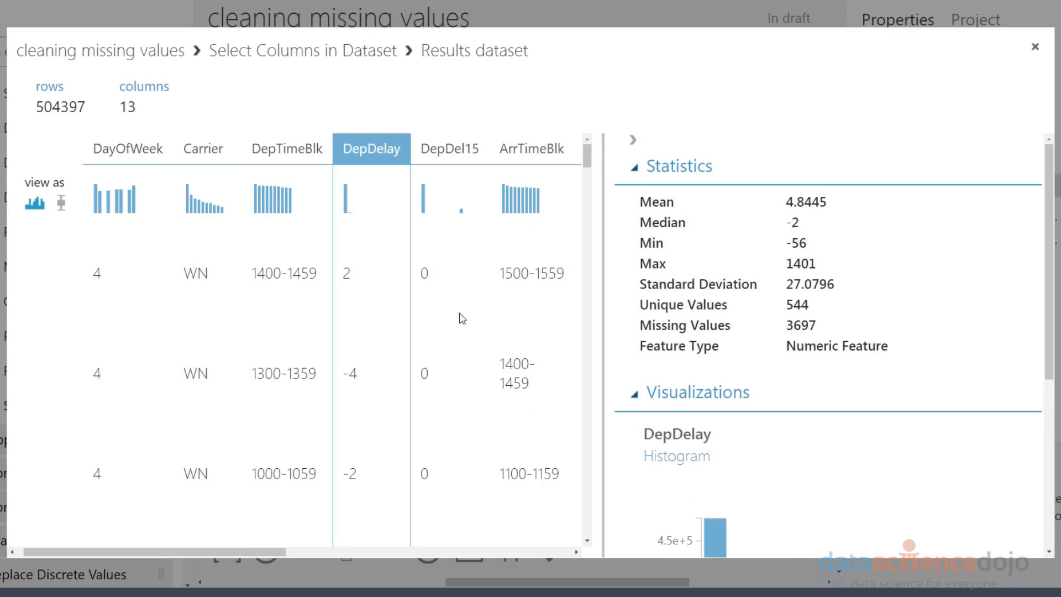
pyautogui.scroll(-5, 731, 432)
pyautogui.scroll(5, 719, 470)
pyautogui.click(409, 206)
pyautogui.click(418, 206)
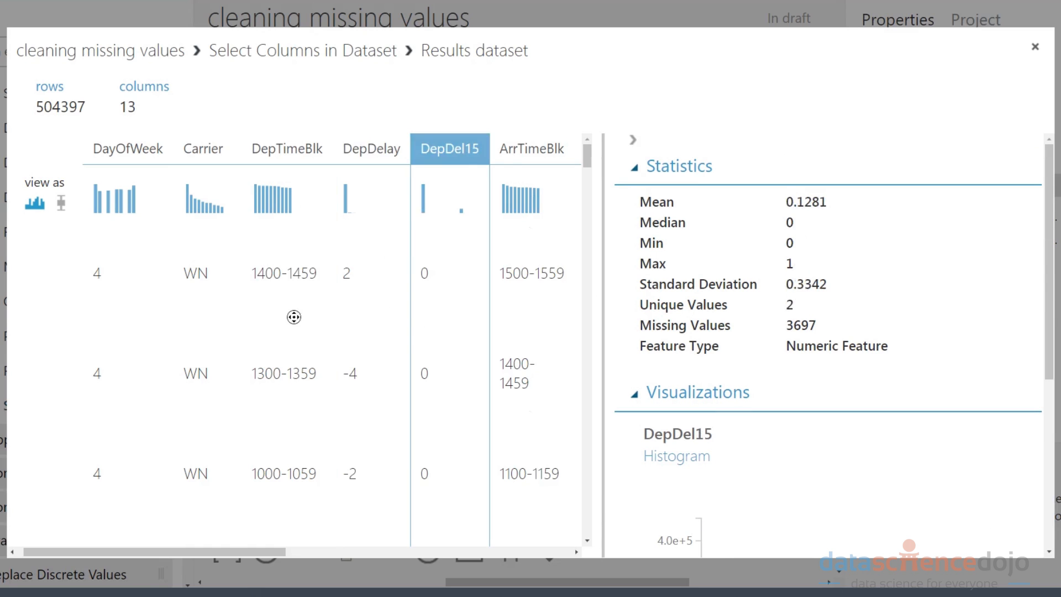
pyautogui.hscroll(10, 355, 301)
pyautogui.hscroll(-3, 329, 417)
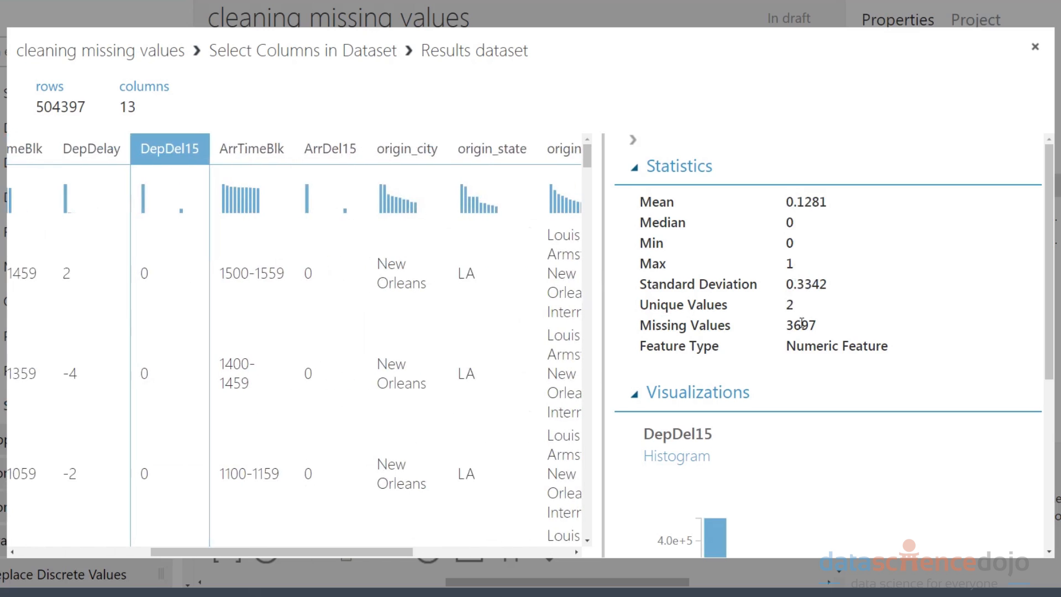
pyautogui.doubleClick(792, 330)
pyautogui.click(1009, 66)
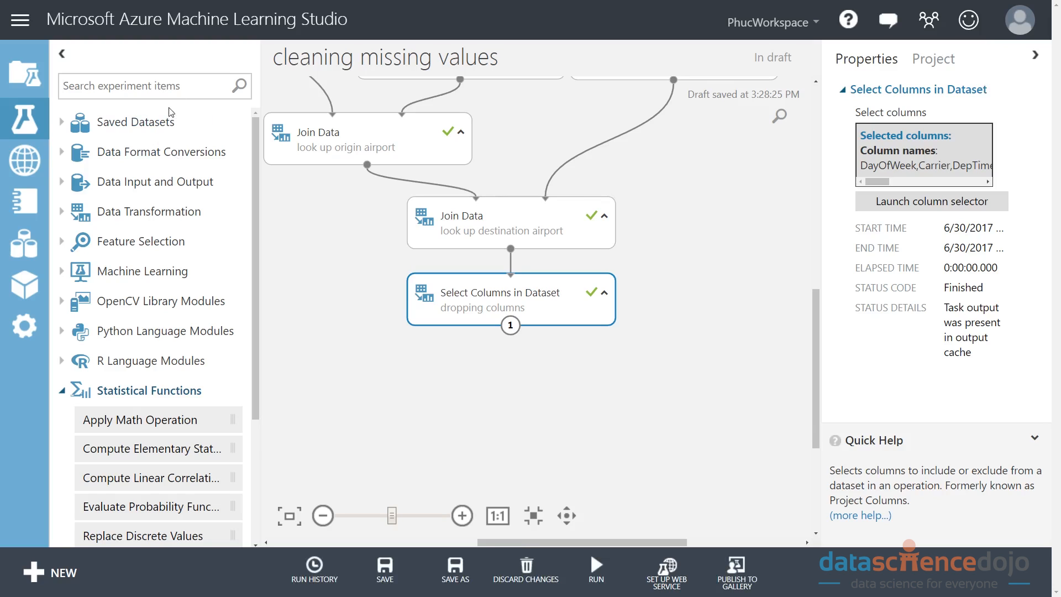
# Add a Summarize Data module to the experiment and feed it the Select Columns in Dataset results
pyautogui.write('summar')
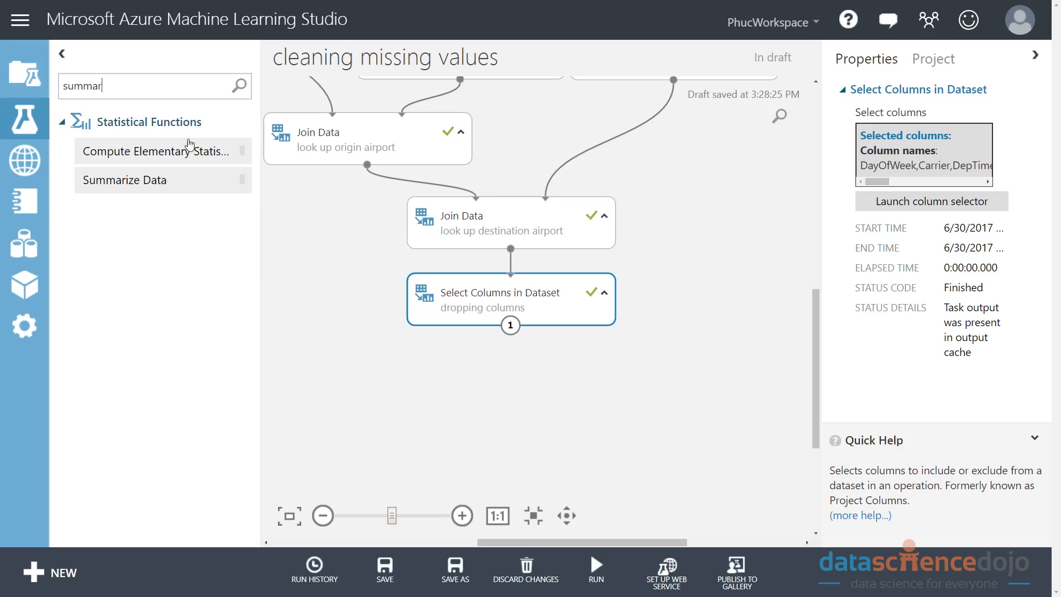
pyautogui.moveTo(166, 180); pyautogui.dragTo(321, 372)
pyautogui.moveTo(575, 356); pyautogui.dragTo(526, 364)
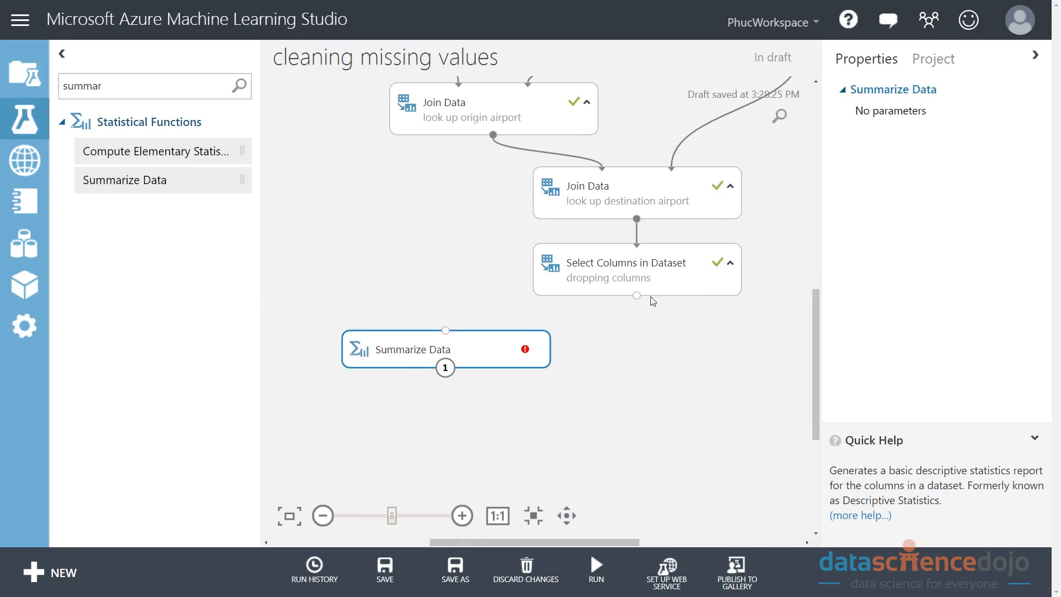
pyautogui.moveTo(637, 295)
pyautogui.mouseDown()
pyautogui.moveTo(445, 330)
pyautogui.moveTo(459, 358)
pyautogui.mouseUp()
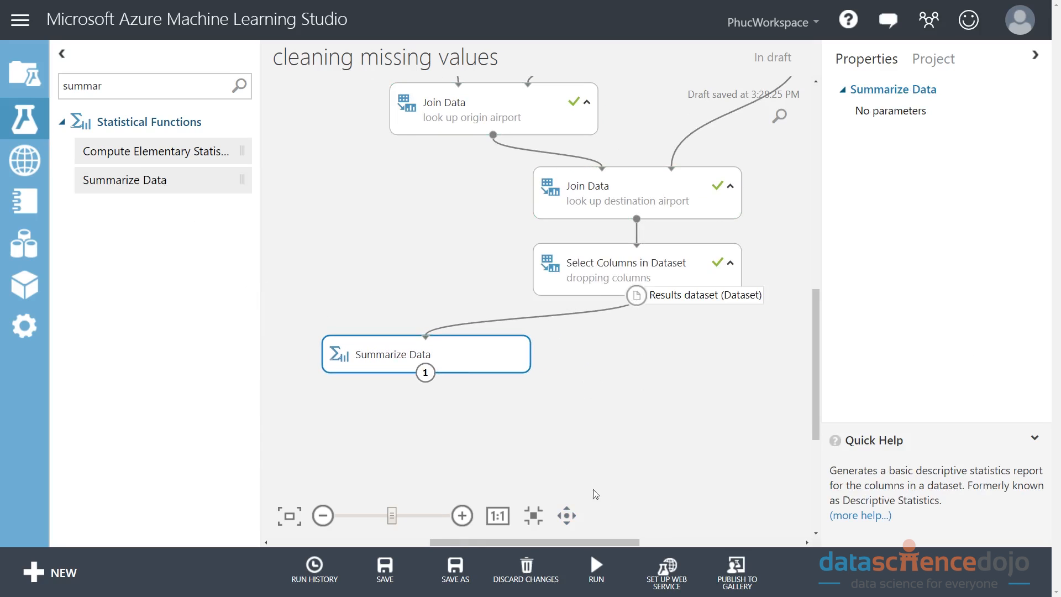
# Run the experiment and visualize the Summarize Data module's results dataset
pyautogui.click(595, 565)
pyautogui.click(579, 512)
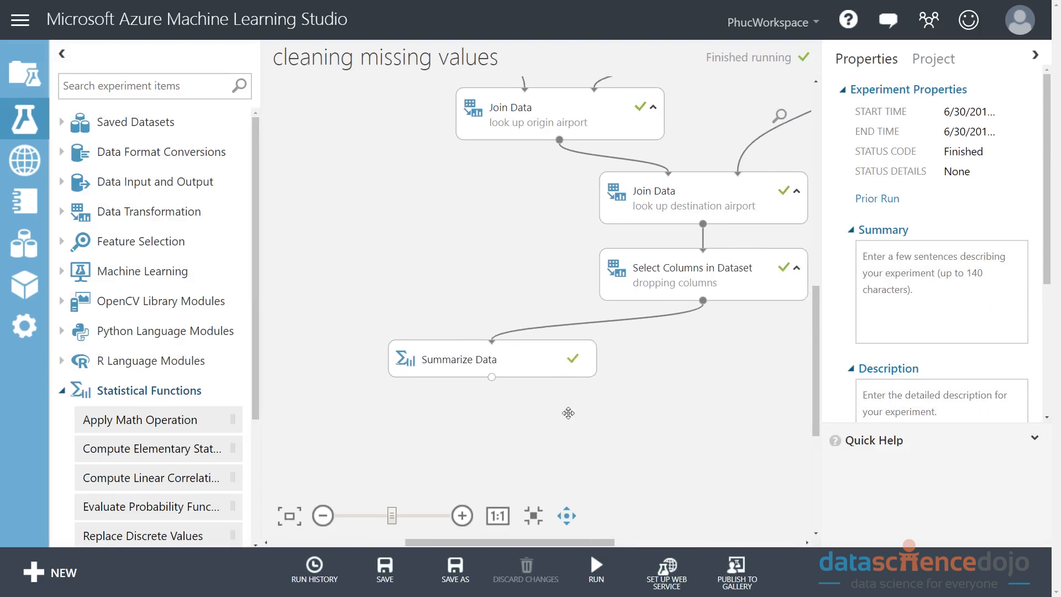
pyautogui.scroll(3, 584, 438)
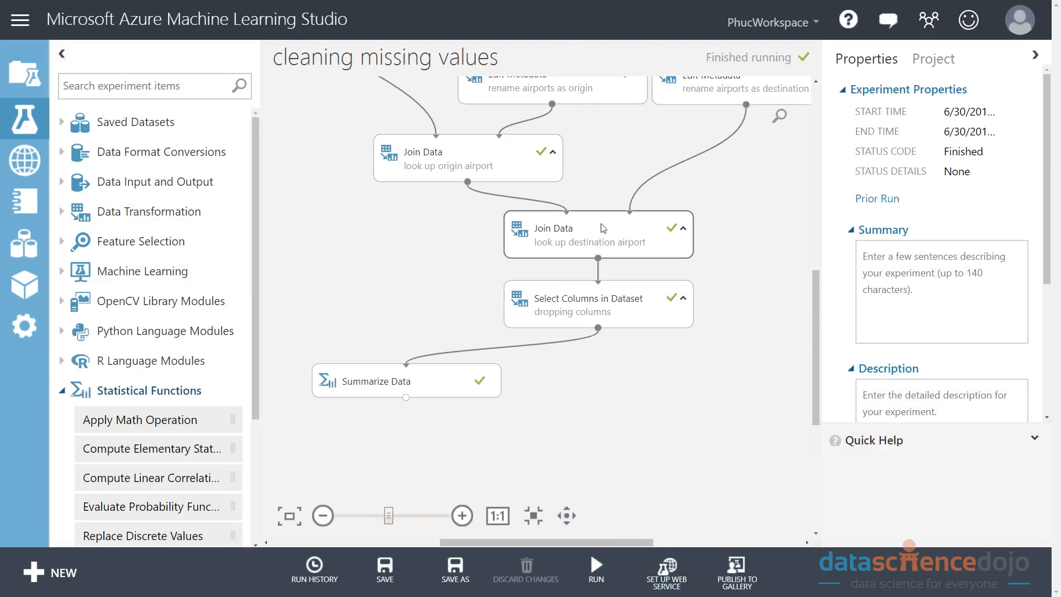
pyautogui.click(481, 345)
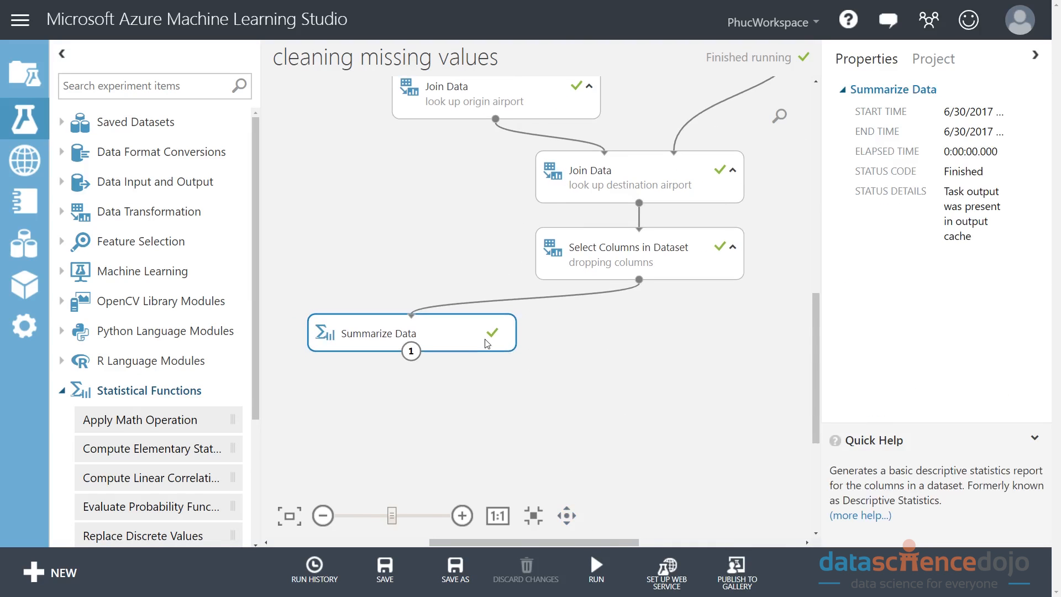
pyautogui.moveTo(534, 377); pyautogui.dragTo(558, 368)
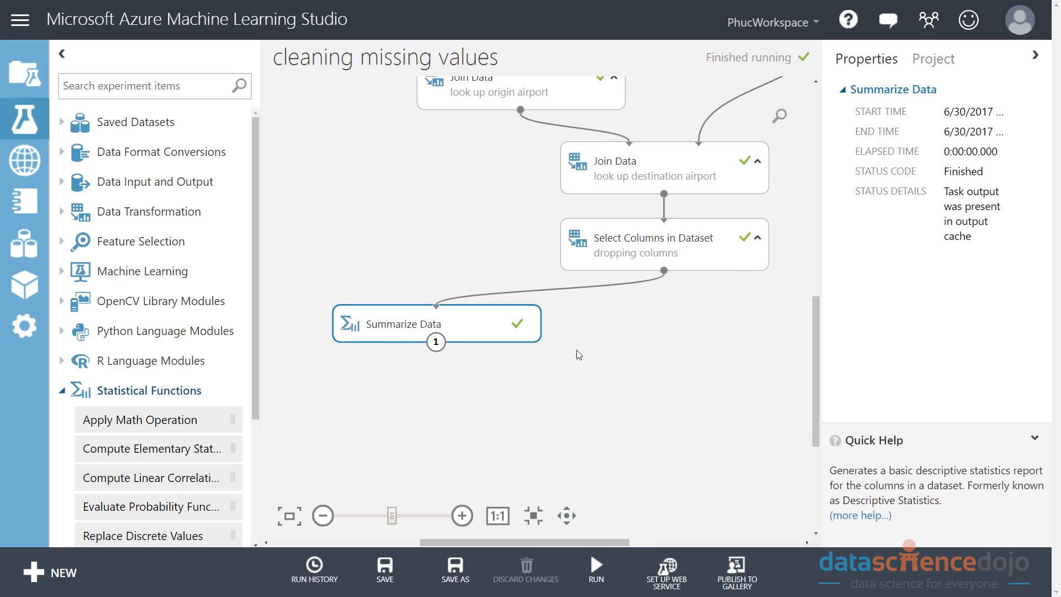
pyautogui.rightClick(440, 349)
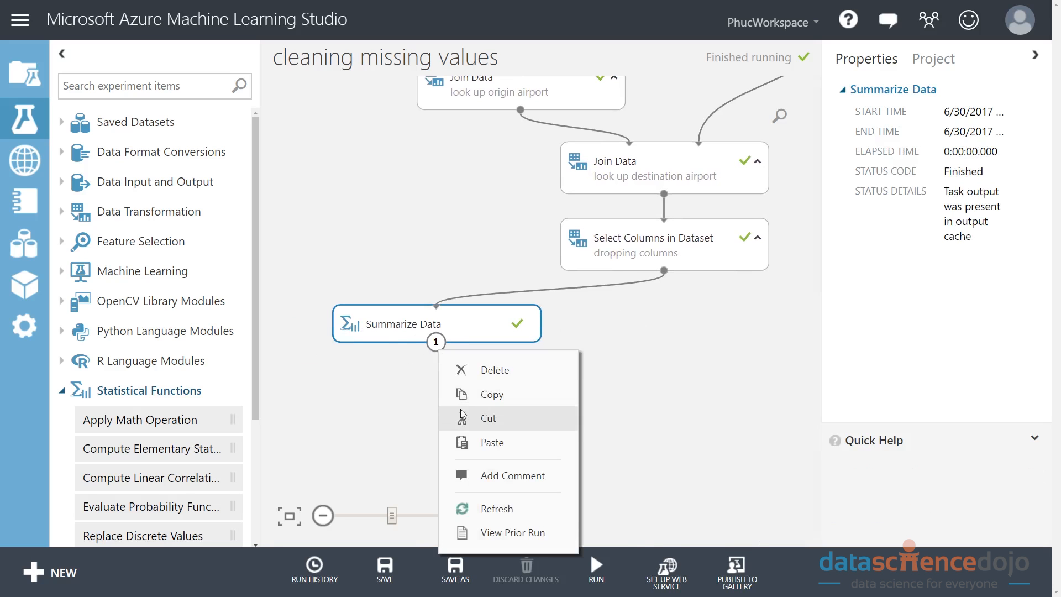
pyautogui.rightClick(438, 344)
pyautogui.click(501, 460)
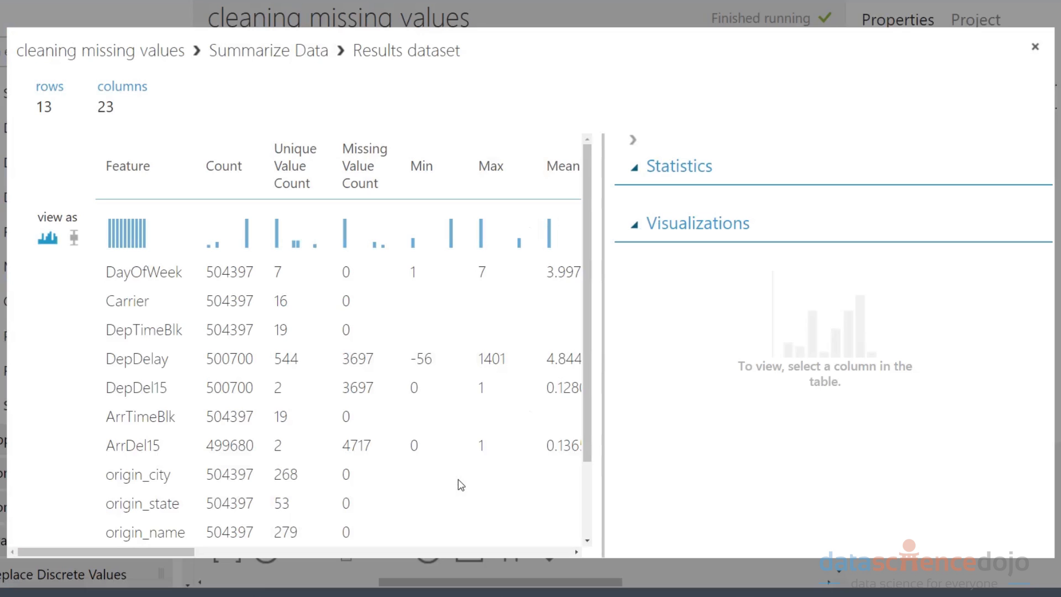
# Review the summary of all features, including the Count, Unique Value Count and Missing Value Count columns
pyautogui.scroll(-3, 296, 440)
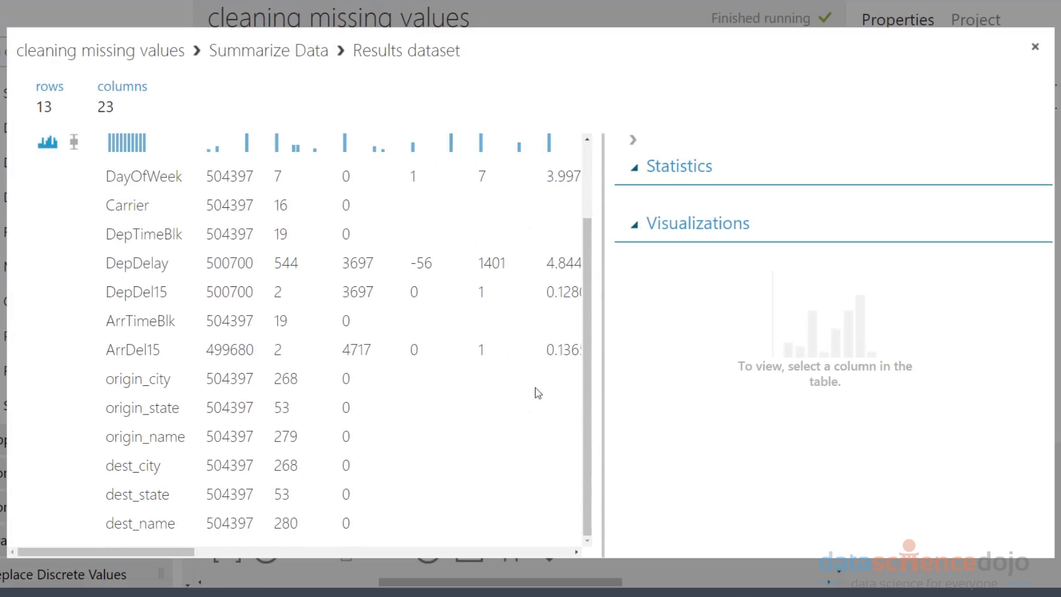
pyautogui.moveTo(587, 394)
pyautogui.mouseDown()
pyautogui.moveTo(602, 396)
pyautogui.moveTo(619, 369)
pyautogui.moveTo(595, 396)
pyautogui.mouseUp()
pyautogui.scroll(3, 193, 273)
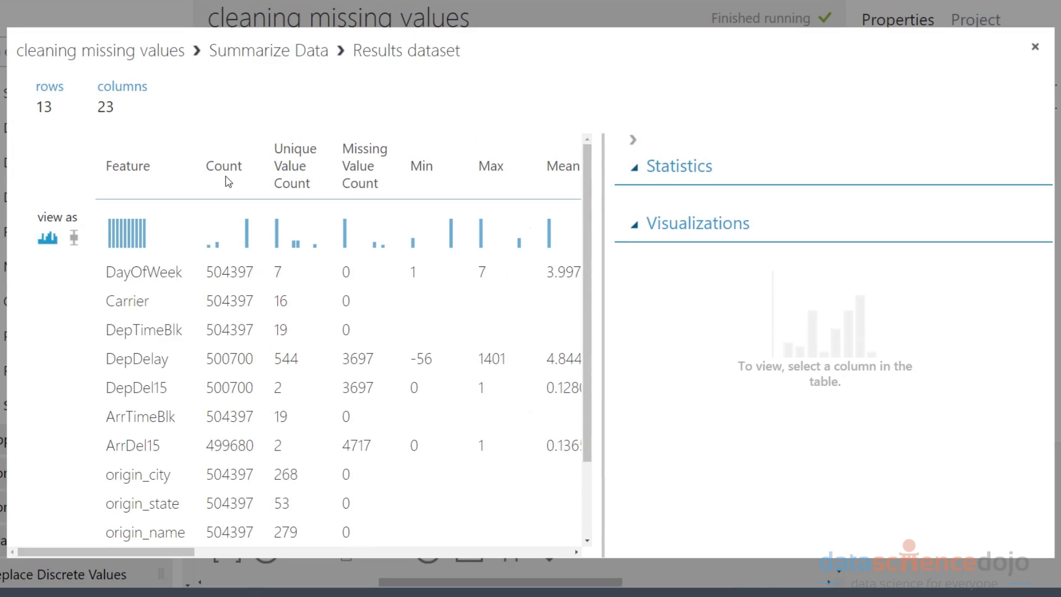
pyautogui.scroll(-3, 203, 297)
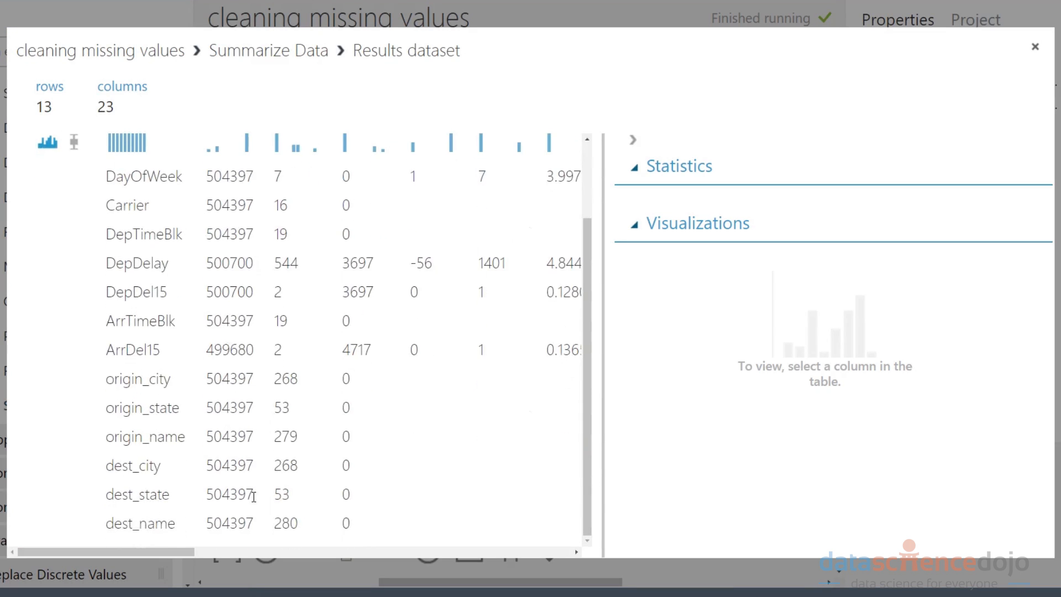
pyautogui.scroll(3, 320, 275)
pyautogui.doubleClick(303, 149)
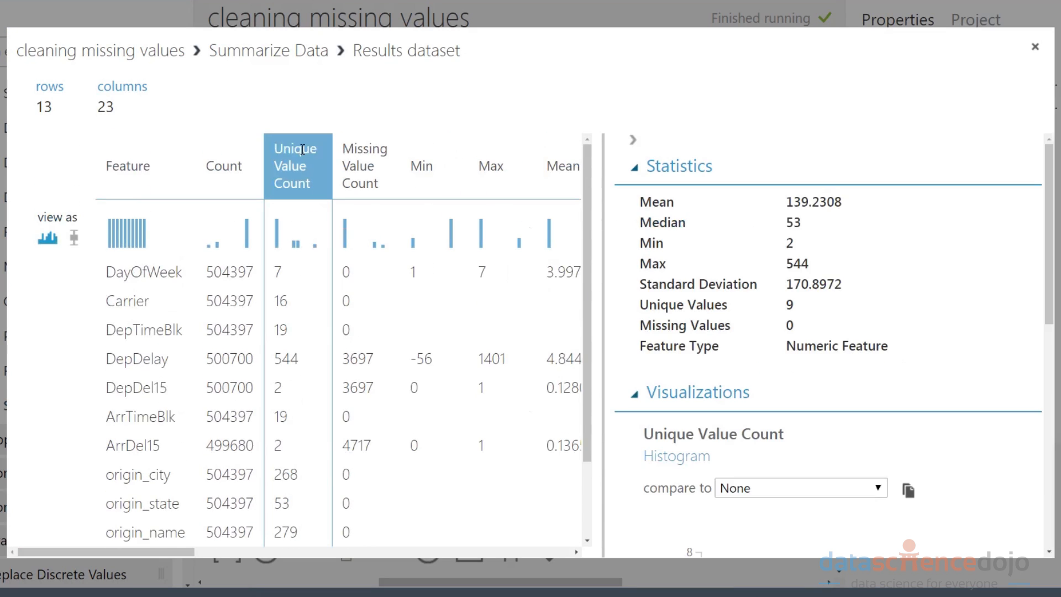
pyautogui.click(334, 184)
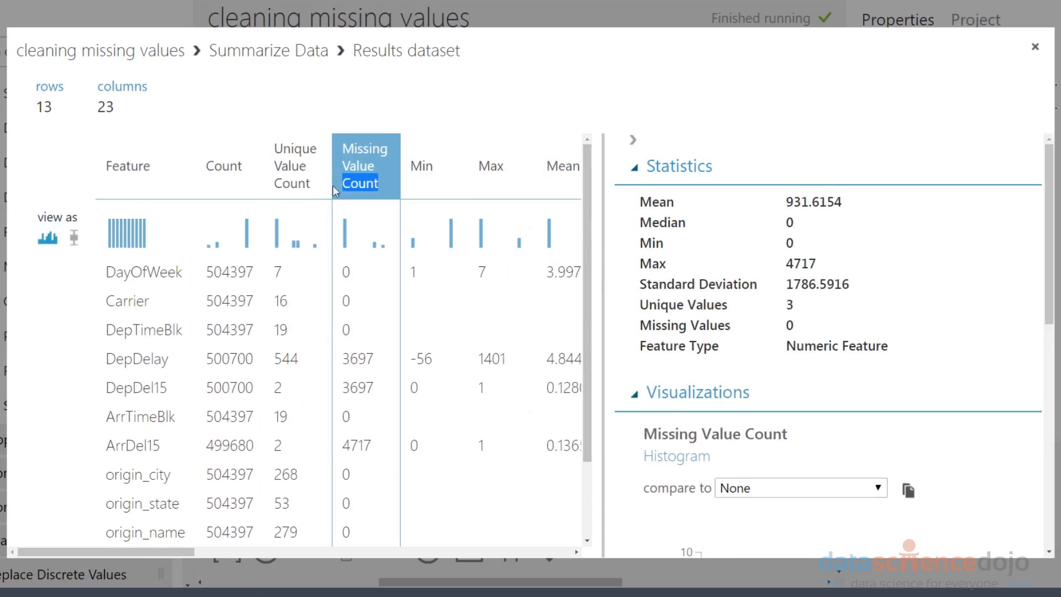
pyautogui.doubleClick(278, 272)
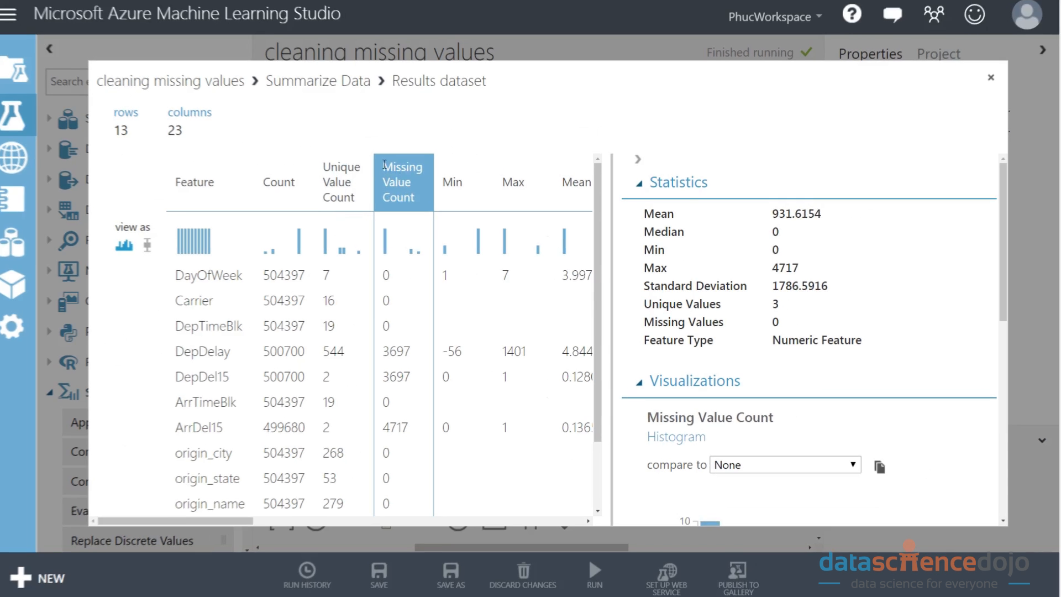
# Go through the Missing Value Count column to find which features have missing values, checking DepDelay and DepDel15
pyautogui.moveTo(343, 148); pyautogui.dragTo(390, 181)
pyautogui.scroll(-3, 467, 383)
pyautogui.scroll(3, 466, 320)
pyautogui.scroll(-3, 425, 356)
pyautogui.rightClick(333, 295)
pyautogui.click(323, 244)
pyautogui.click(354, 264)
pyautogui.doubleClick(354, 263)
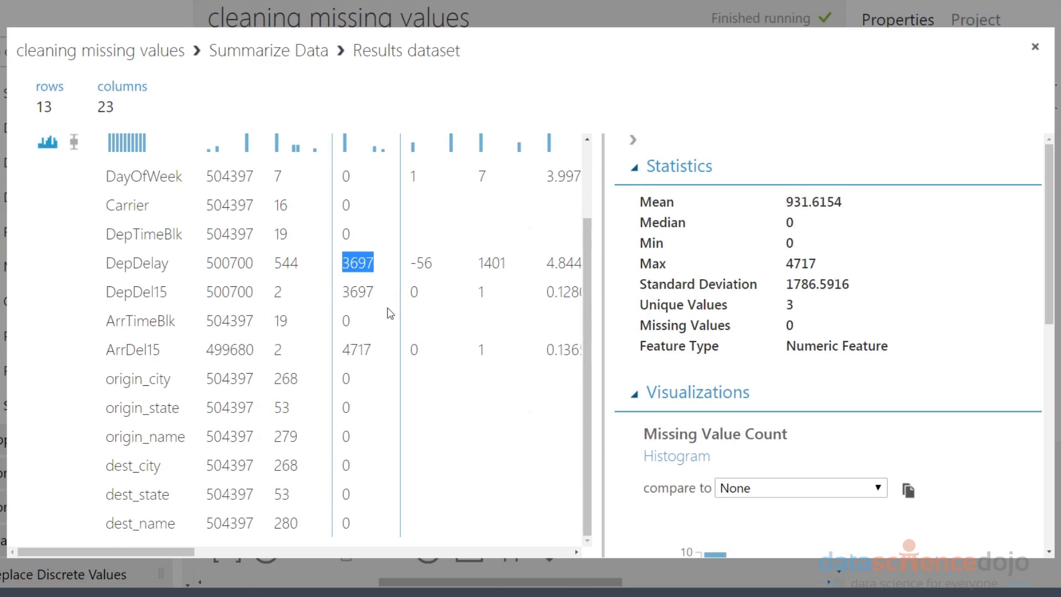
pyautogui.tripleClick(361, 293)
pyautogui.click(361, 271)
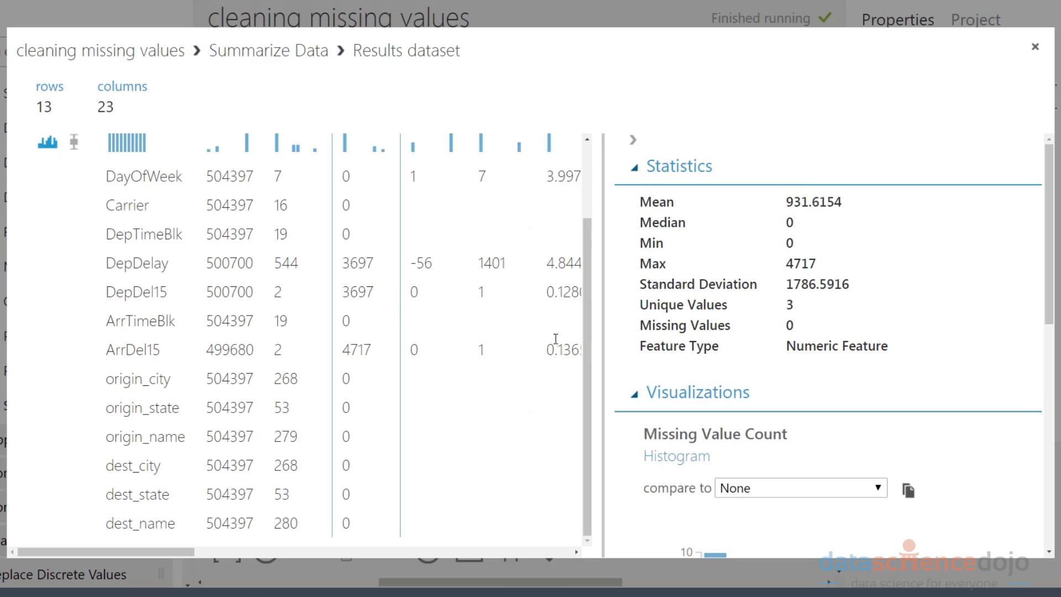
pyautogui.scroll(3, 575, 343)
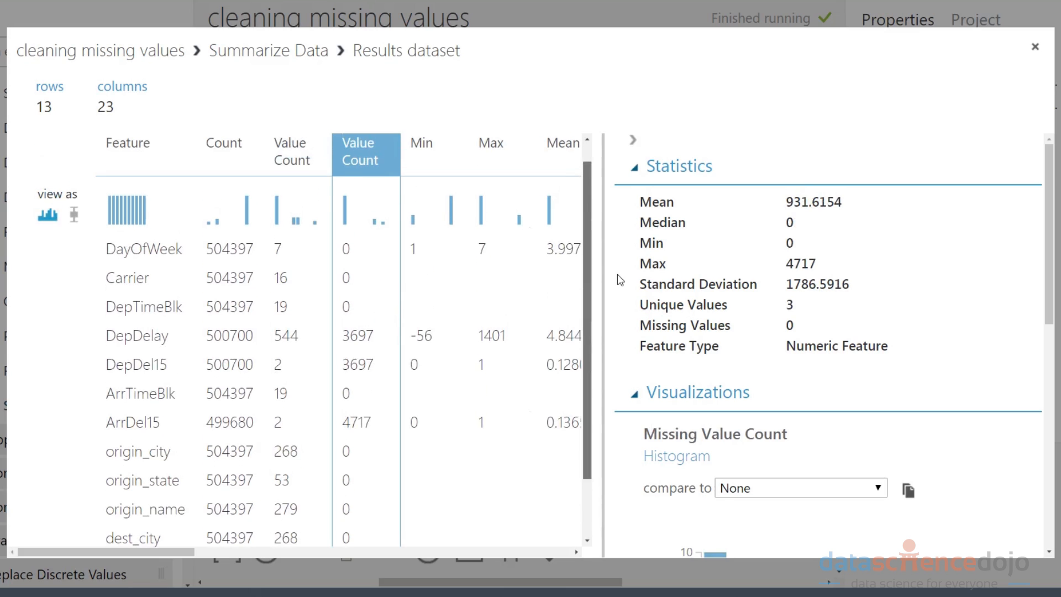
# Compare the summary rows of the DepDelay, DepDel15 and ArrDel15 features
pyautogui.moveTo(114, 366); pyautogui.dragTo(379, 373)
pyautogui.click(154, 345)
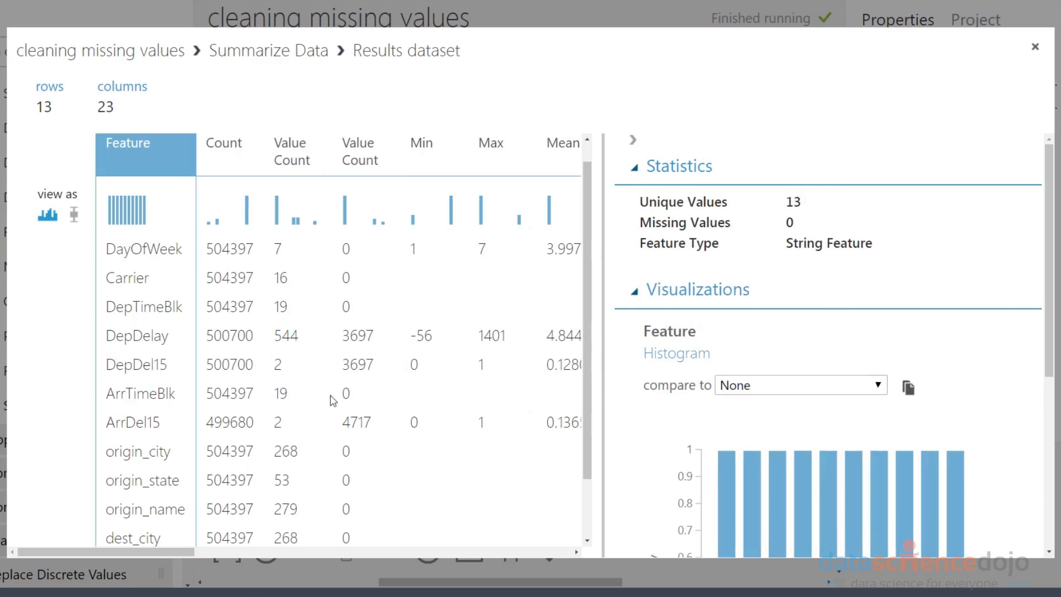
pyautogui.moveTo(382, 342); pyautogui.dragTo(104, 336)
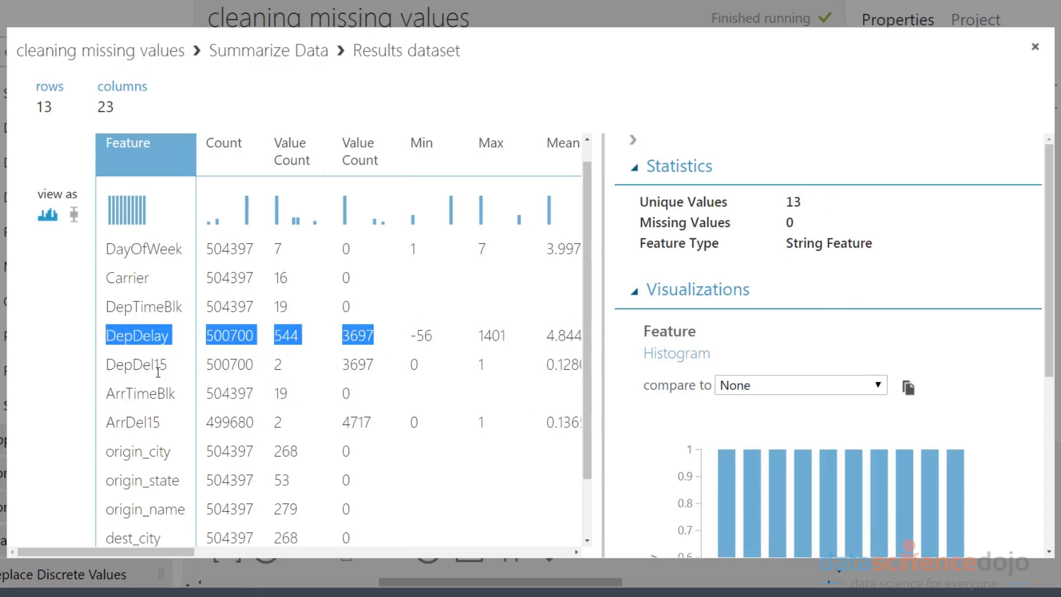
pyautogui.doubleClick(137, 369)
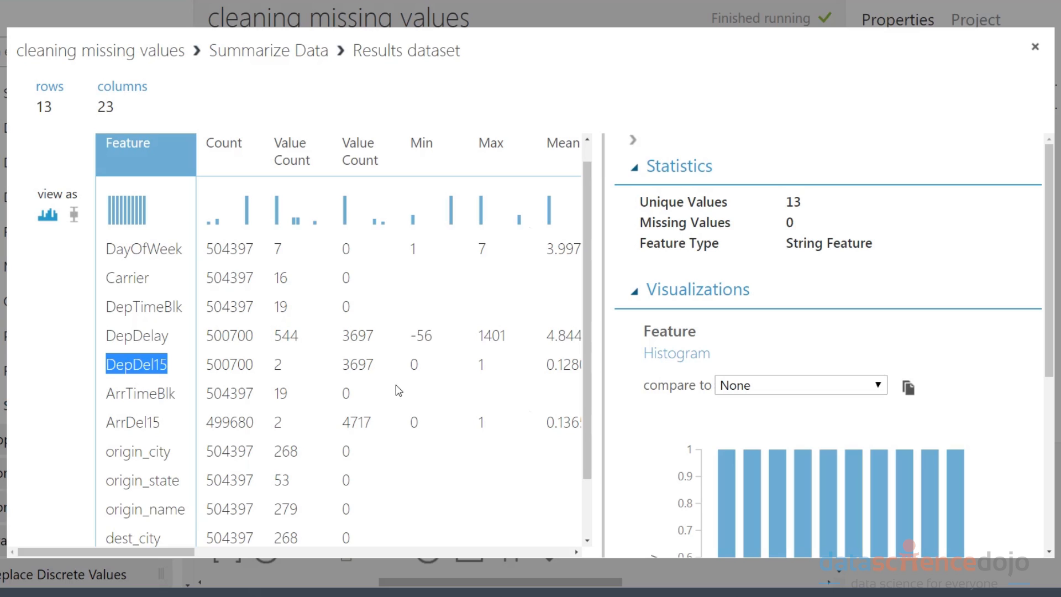
pyautogui.moveTo(376, 365); pyautogui.dragTo(89, 336)
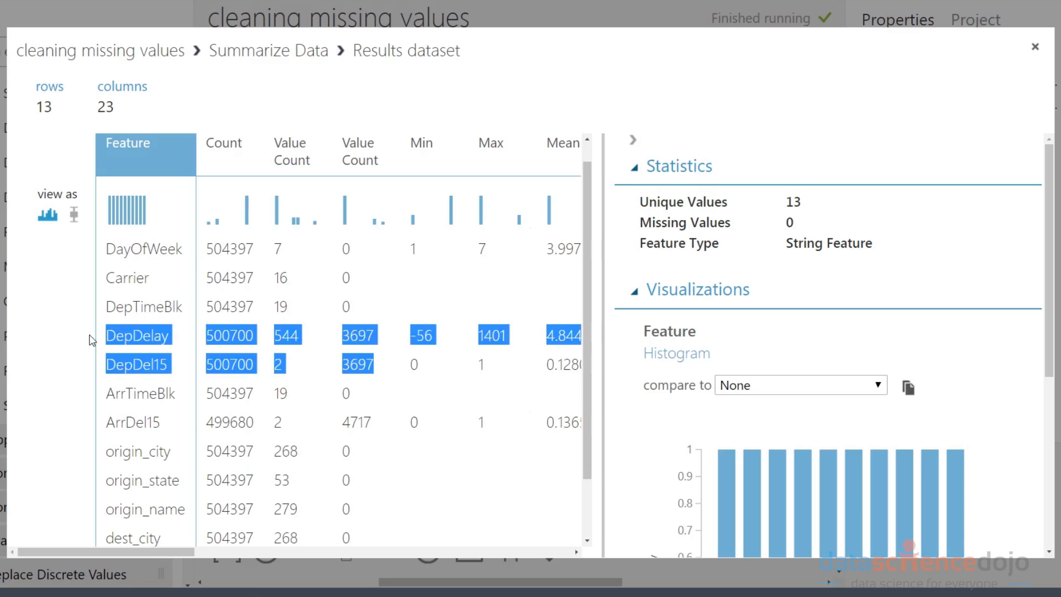
pyautogui.doubleClick(136, 422)
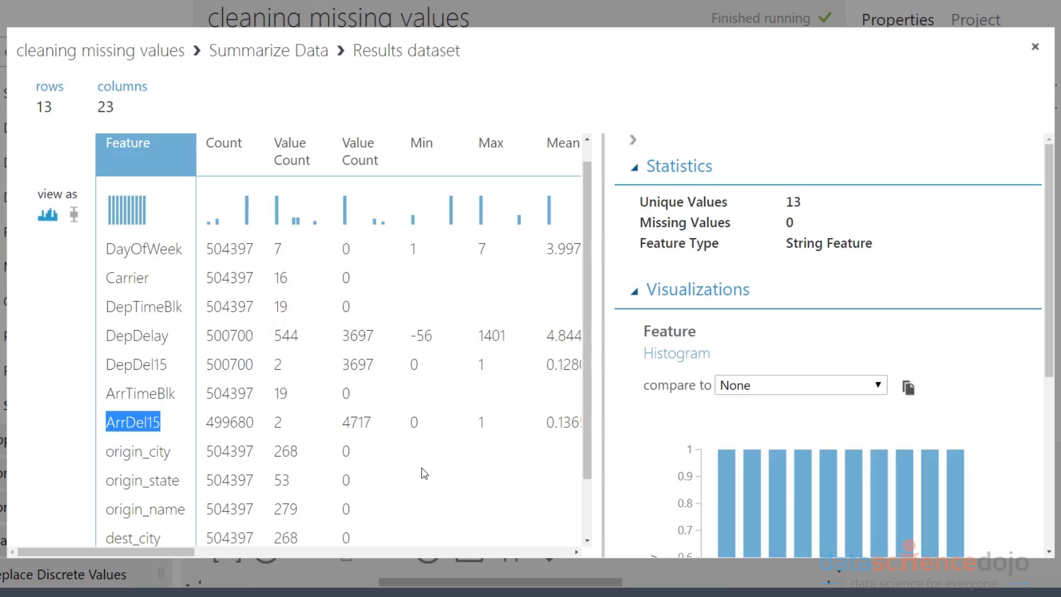
# Check the missing value count of the ArrDel15 feature
pyautogui.click(355, 422)
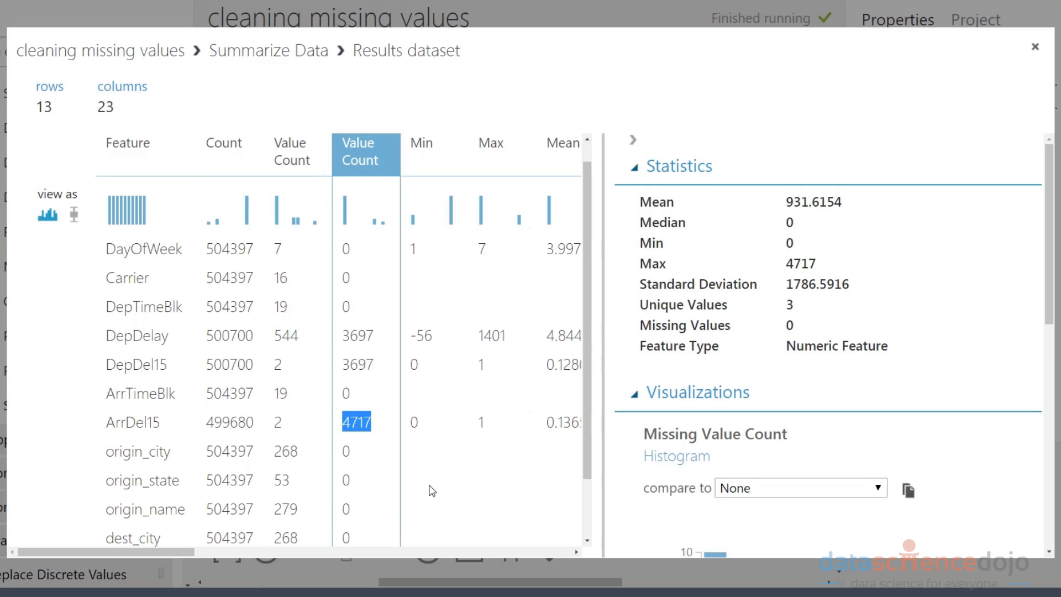
pyautogui.doubleClick(358, 422)
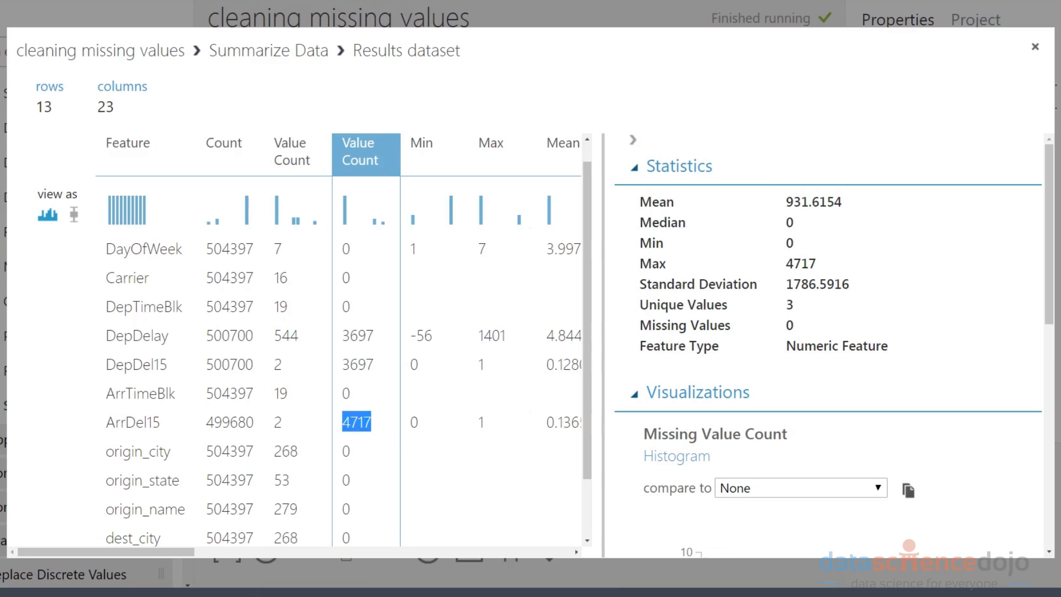
pyautogui.click(151, 541)
pyautogui.doubleClick(365, 422)
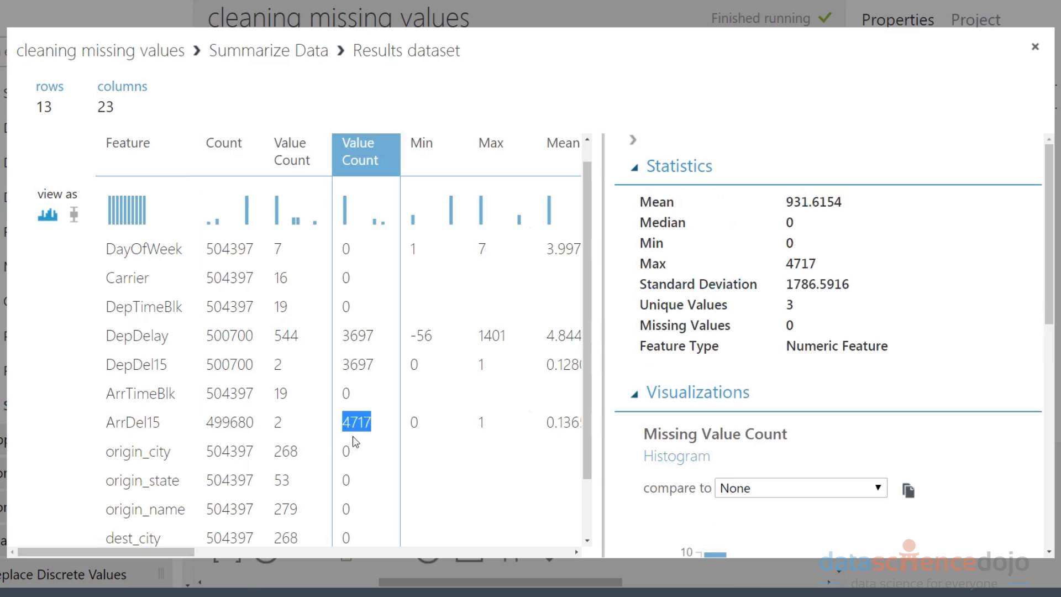
# Review the Min and Max columns of the summary for all features
pyautogui.moveTo(190, 551); pyautogui.dragTo(208, 514)
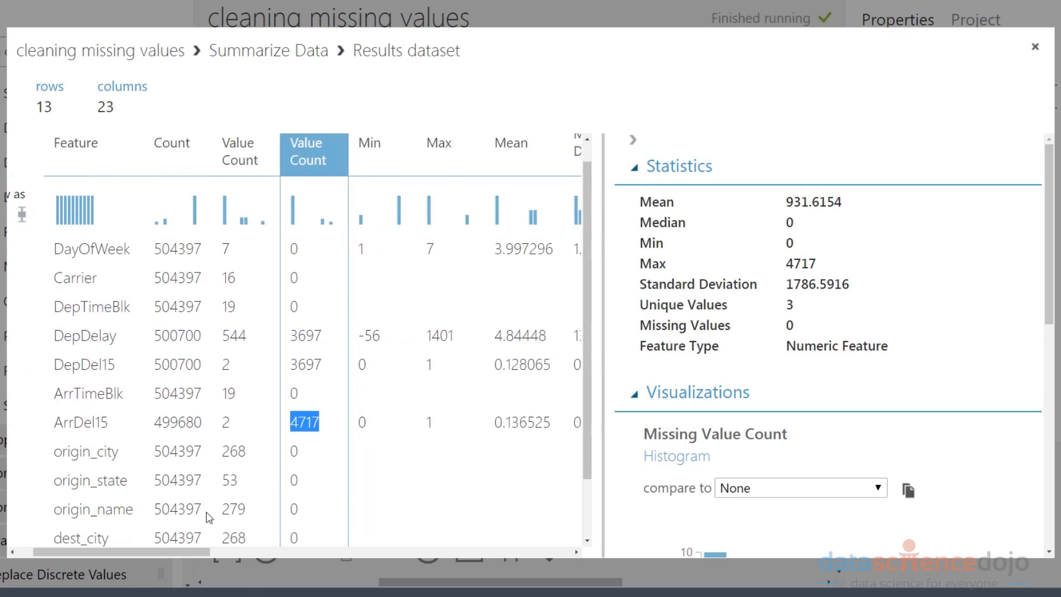
pyautogui.click(369, 160)
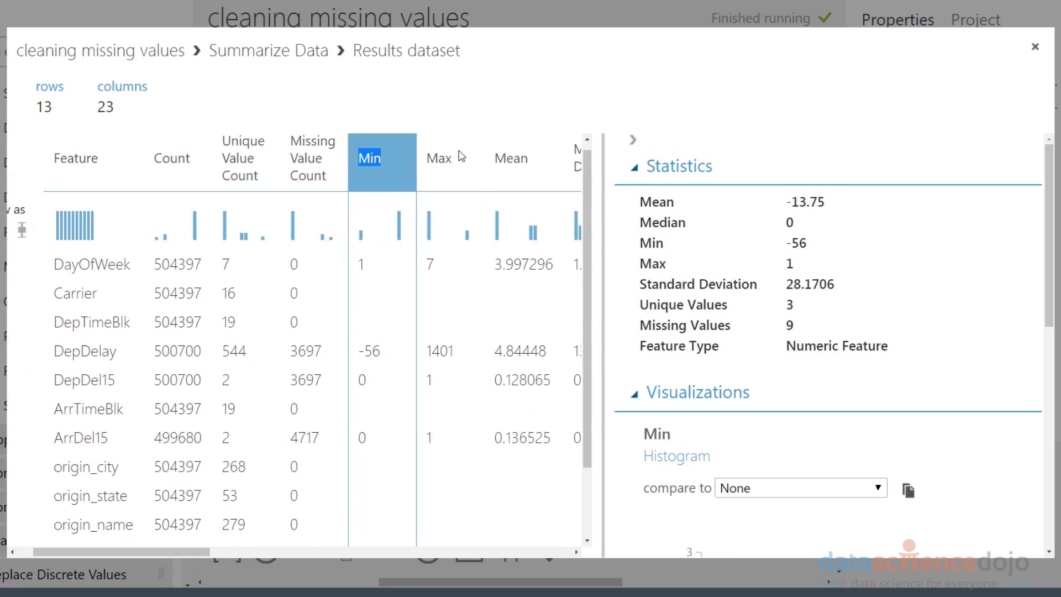
pyautogui.click(437, 163)
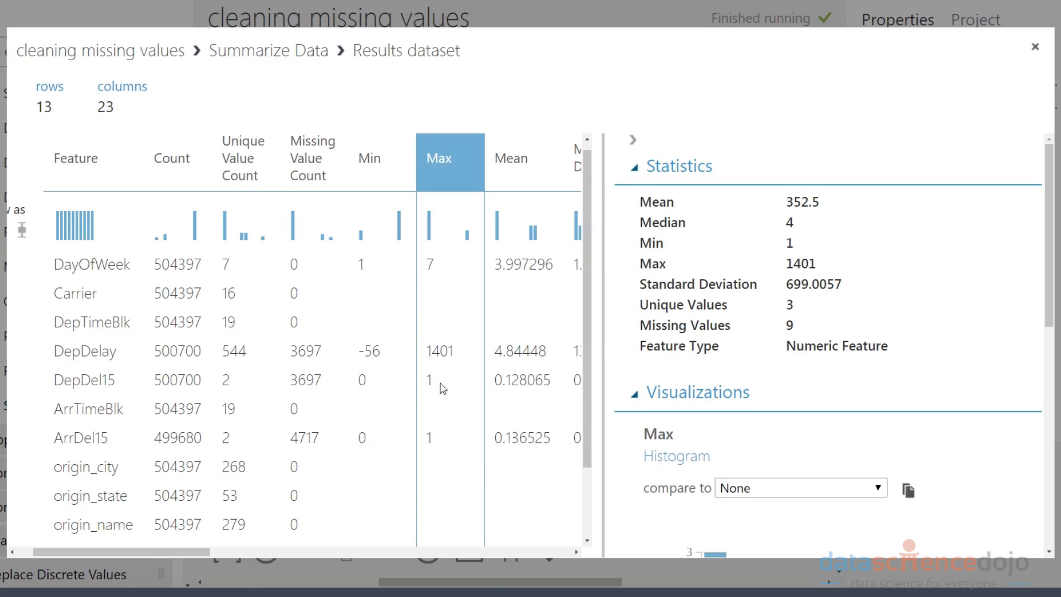
# Examine the minimum and maximum of the DepDelay feature to judge the range of departure delays
pyautogui.doubleClick(65, 356)
pyautogui.scroll(-3, 327, 433)
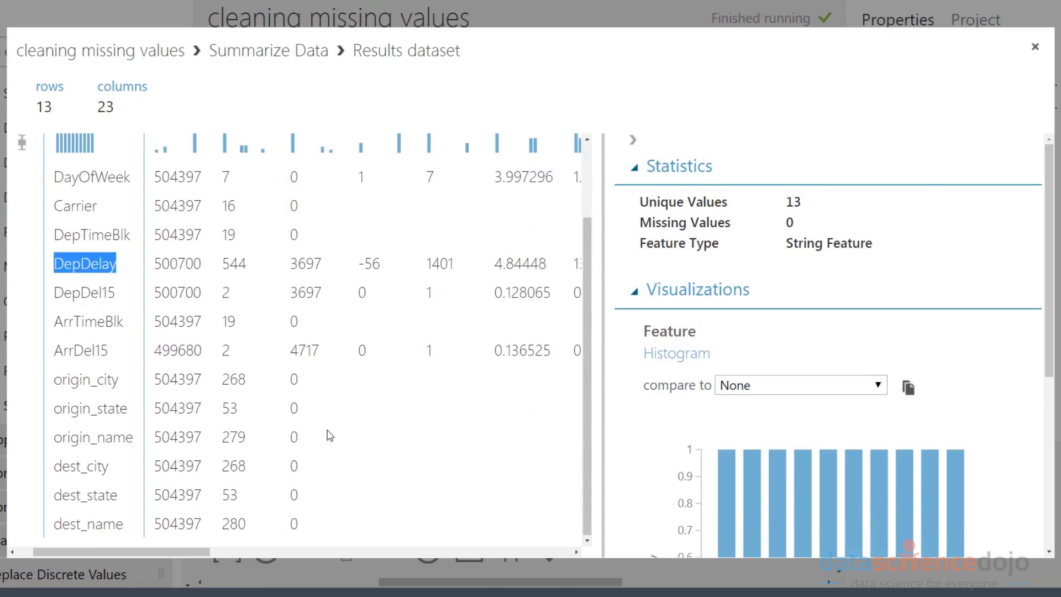
pyautogui.scroll(2, 364, 407)
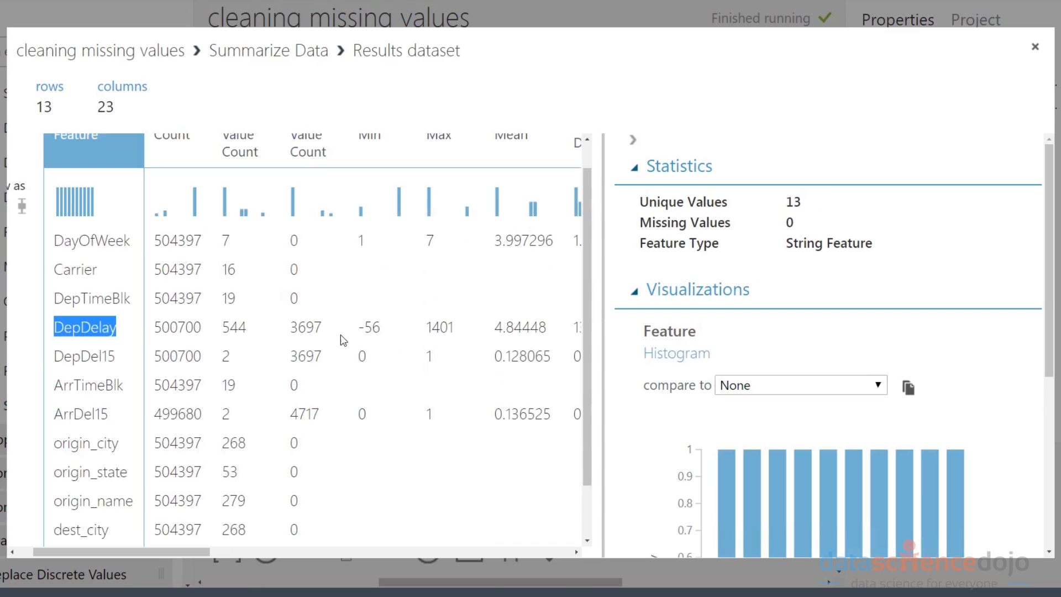
pyautogui.doubleClick(367, 328)
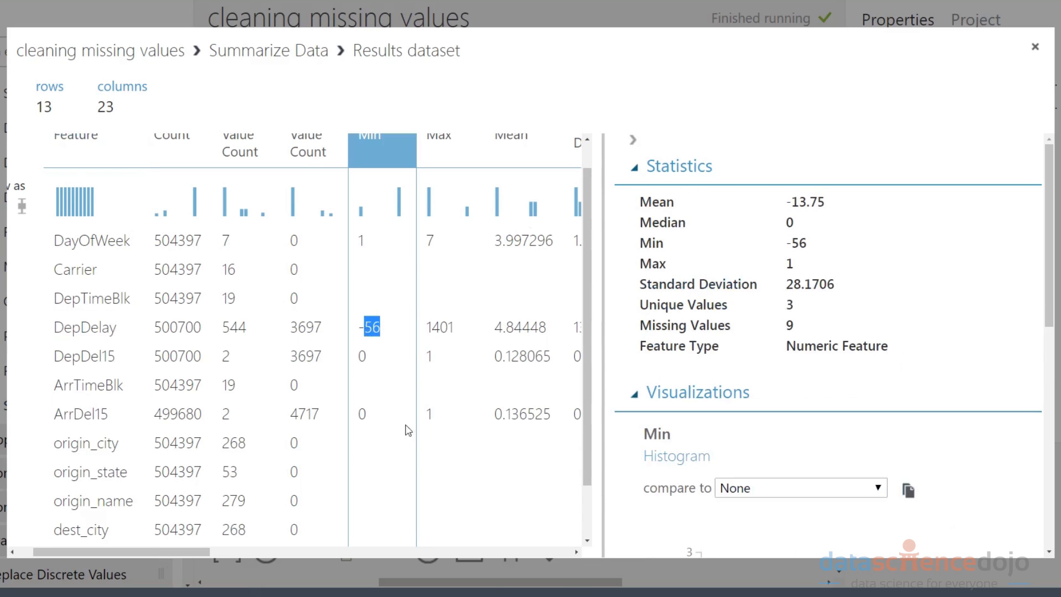
pyautogui.click(367, 331)
pyautogui.moveTo(383, 329); pyautogui.dragTo(354, 328)
pyautogui.scroll(1, 390, 323)
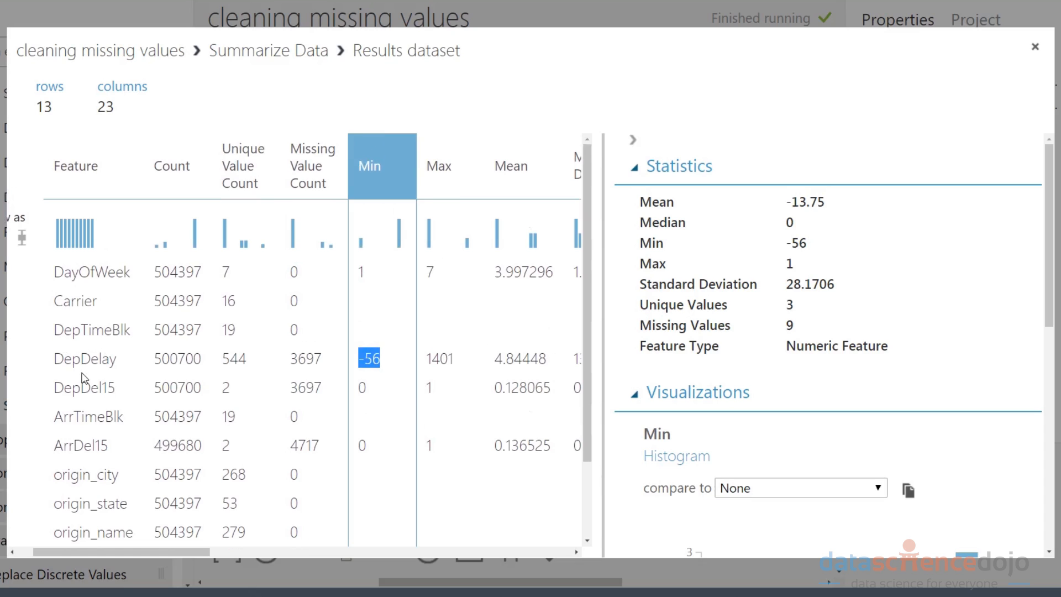
pyautogui.doubleClick(439, 357)
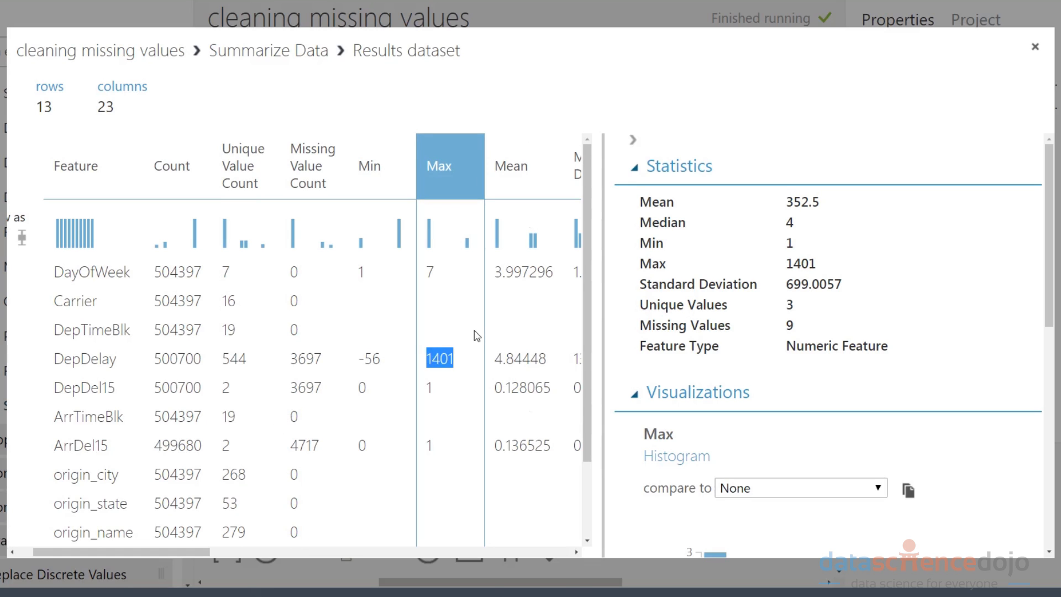
pyautogui.click(101, 359)
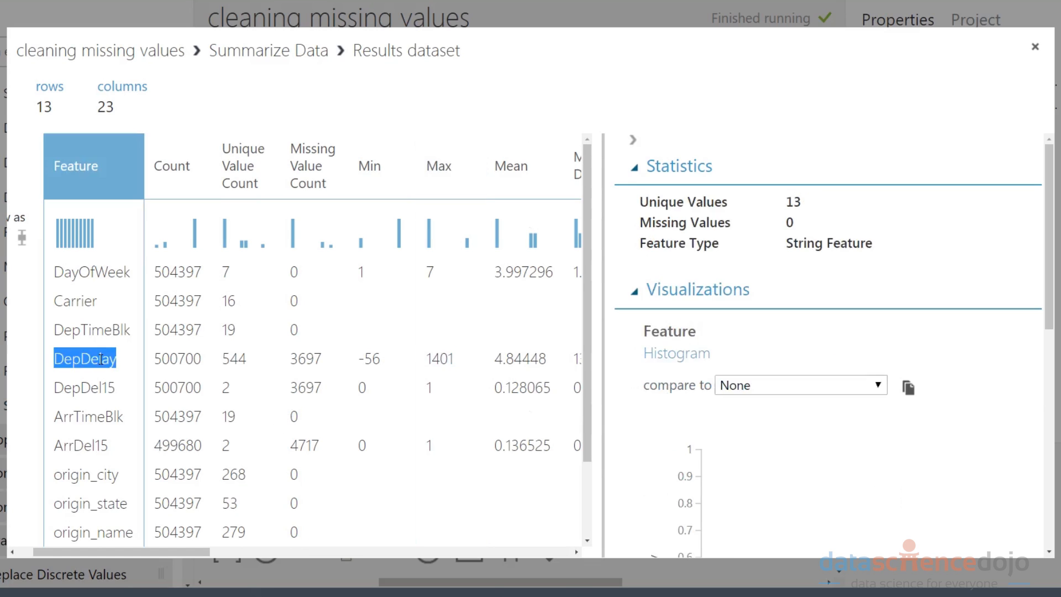
pyautogui.click(443, 359)
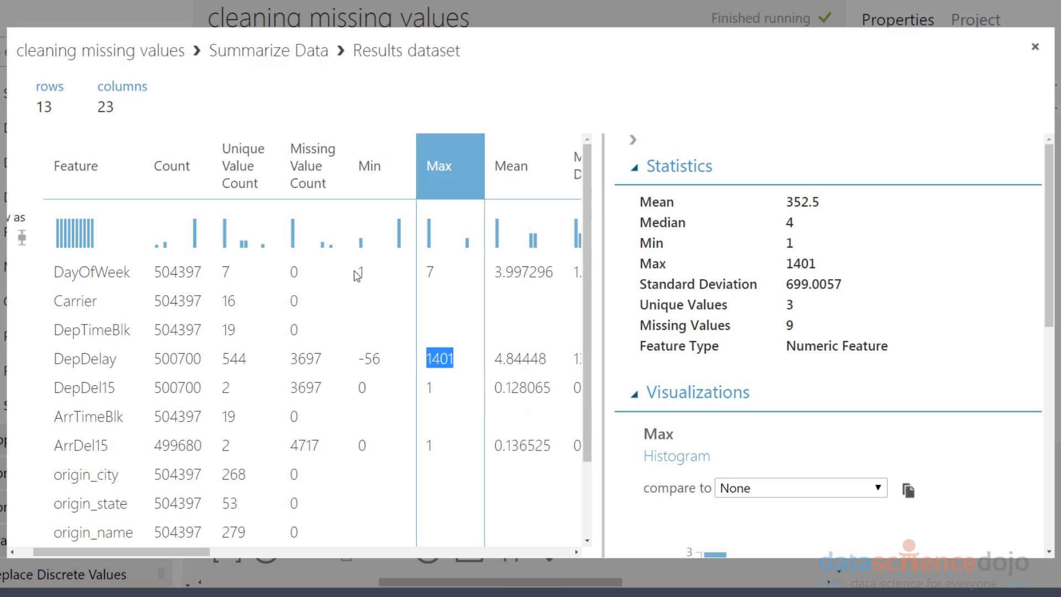
# Check the minimum and maximum of the DayOfWeek feature
pyautogui.moveTo(357, 271); pyautogui.dragTo(435, 272)
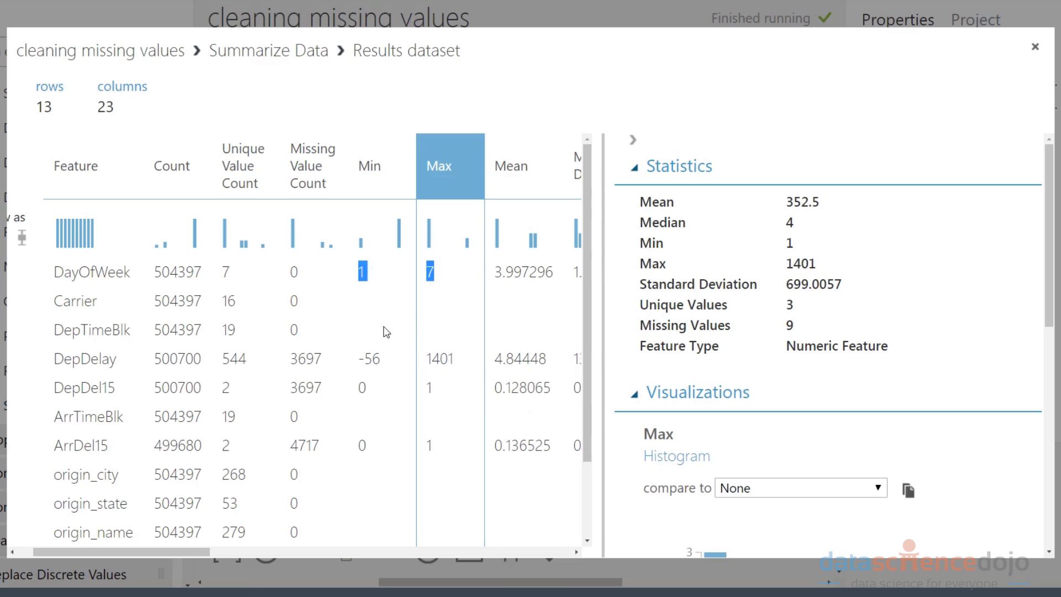
pyautogui.click(351, 287)
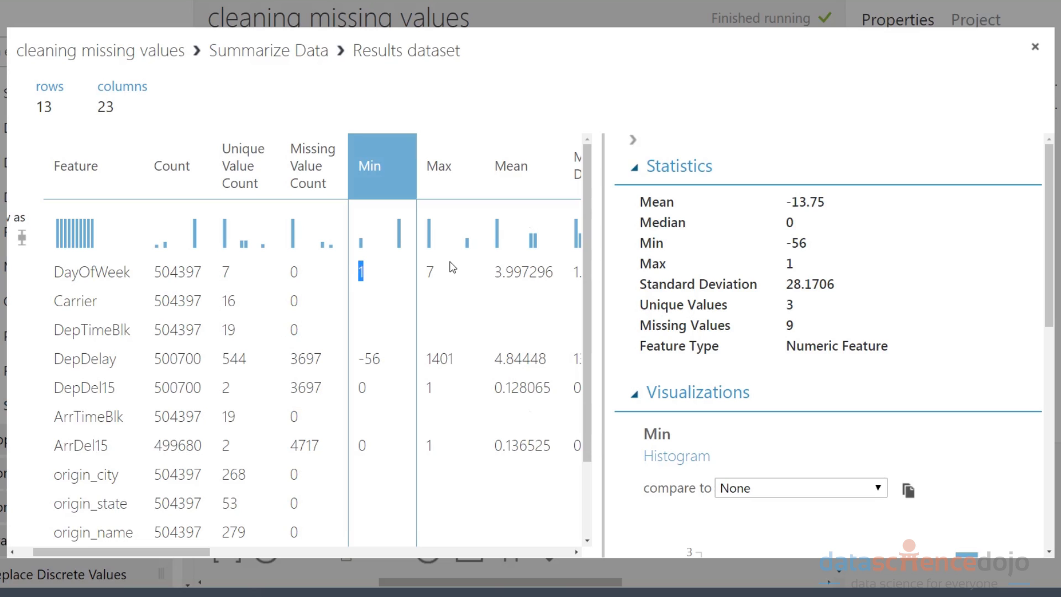
pyautogui.moveTo(436, 270); pyautogui.dragTo(359, 270)
pyautogui.doubleClick(80, 277)
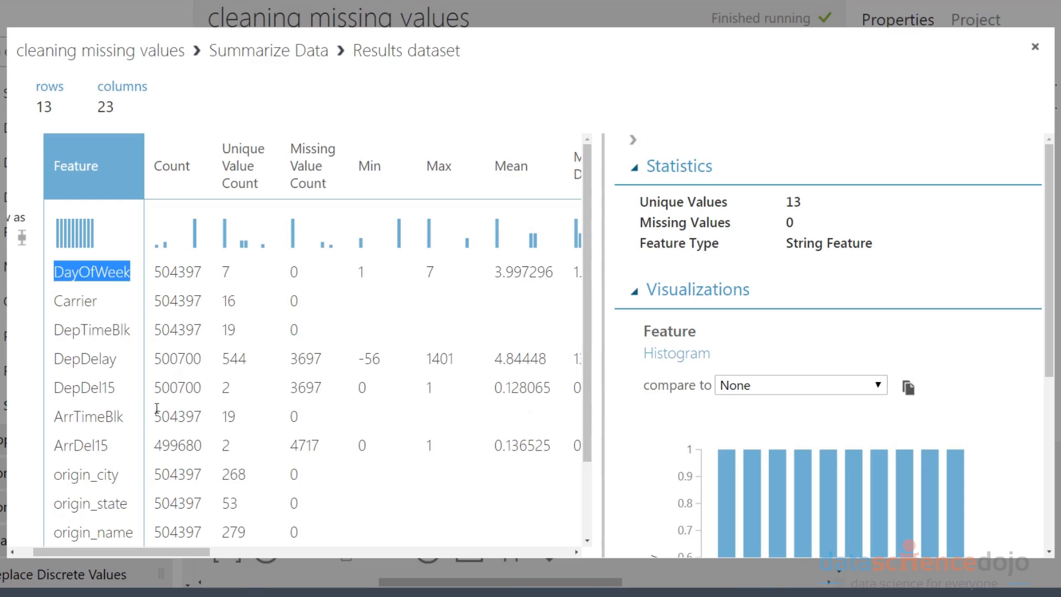
# Compare the minimum, maximum and unique value count of the DepDel15 and ArrDel15 features
pyautogui.doubleClick(362, 388)
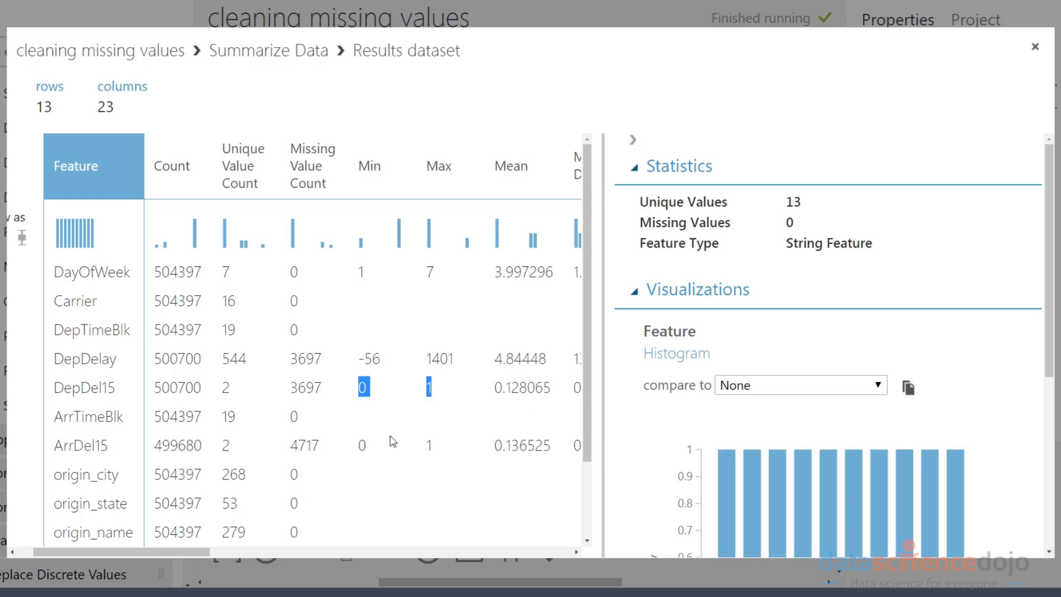
pyautogui.moveTo(355, 446); pyautogui.dragTo(437, 446)
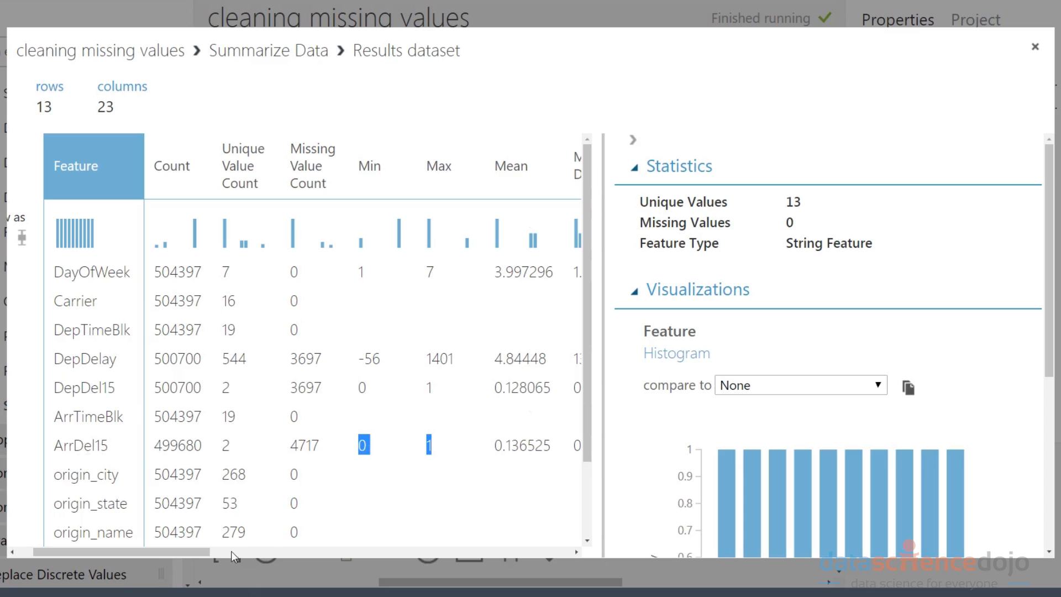
pyautogui.moveTo(204, 552); pyautogui.dragTo(211, 552)
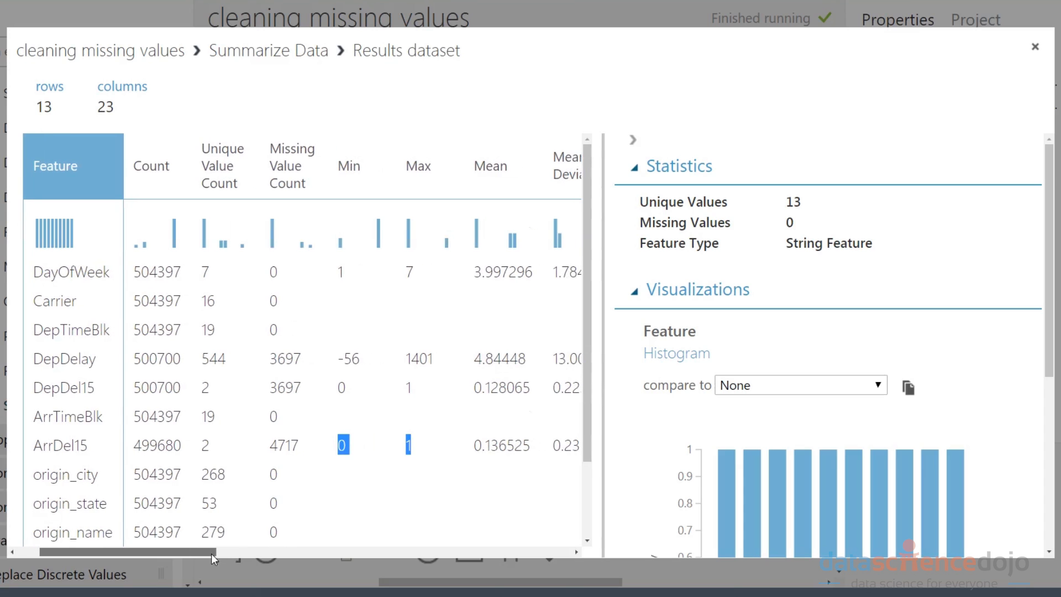
pyautogui.click(207, 387)
pyautogui.moveTo(210, 445); pyautogui.dragTo(198, 446)
# Look over the remaining statistics columns and check the mean of the DayOfWeek feature
pyautogui.moveTo(157, 549); pyautogui.dragTo(242, 568)
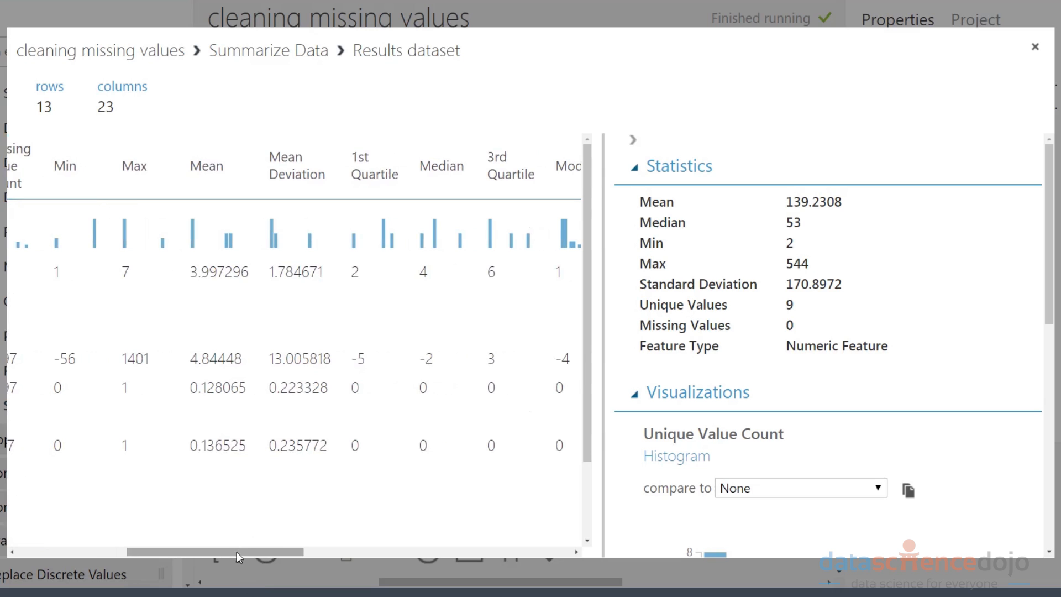
pyautogui.moveTo(235, 550); pyautogui.dragTo(153, 552)
pyautogui.doubleClick(473, 159)
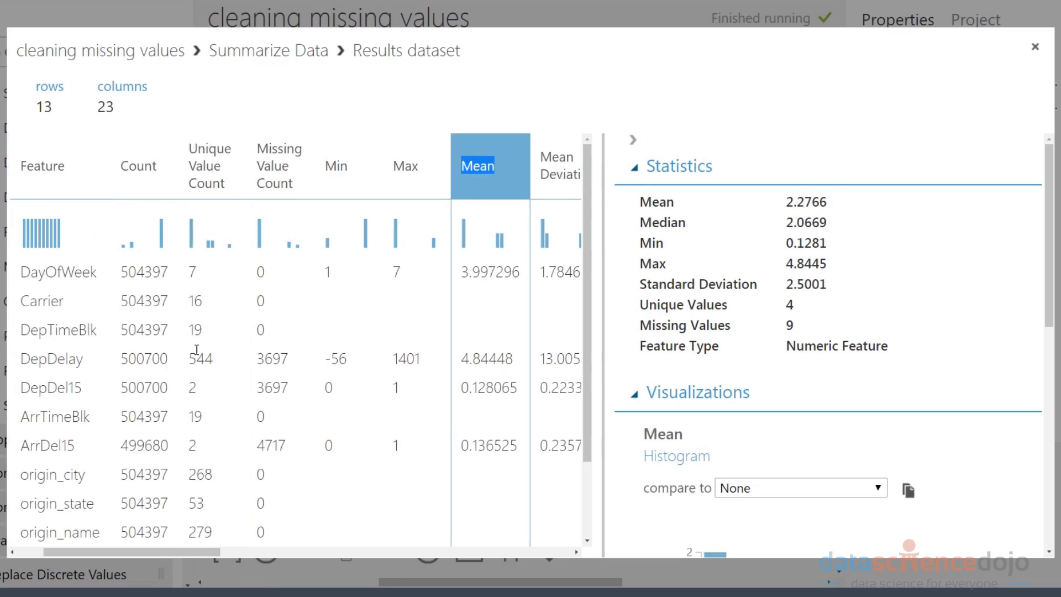
pyautogui.doubleClick(489, 271)
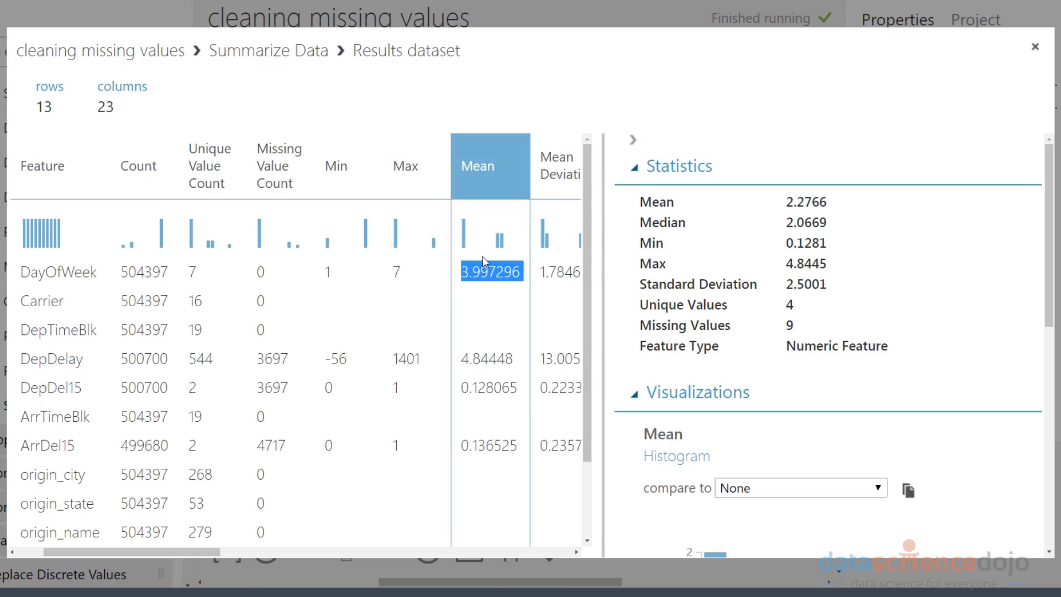
# Compare the mean of the DepDelay feature with its maximum and mean deviation
pyautogui.moveTo(19, 359); pyautogui.dragTo(84, 360)
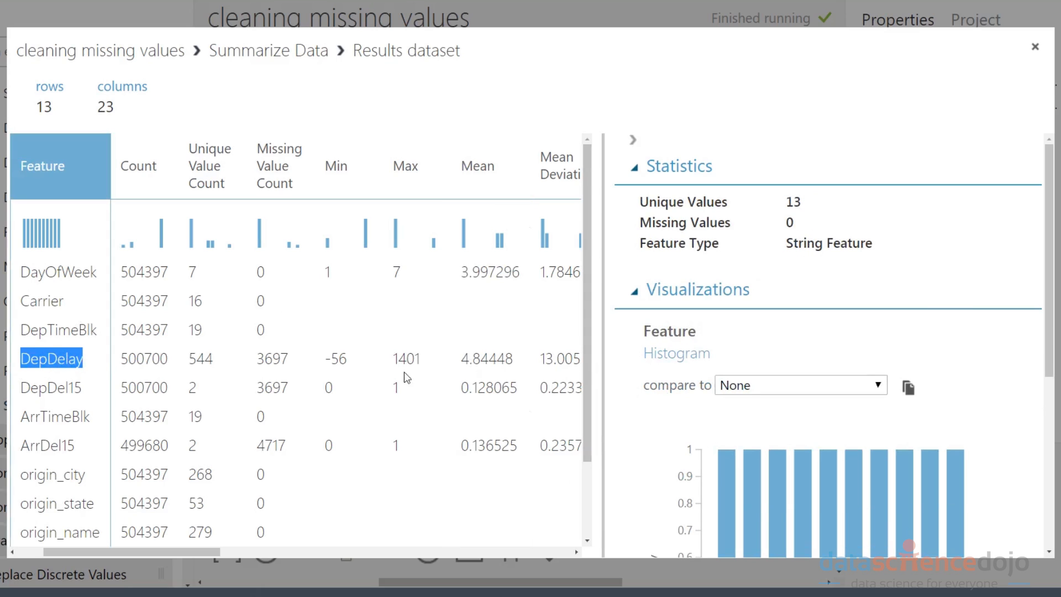
pyautogui.doubleClick(476, 359)
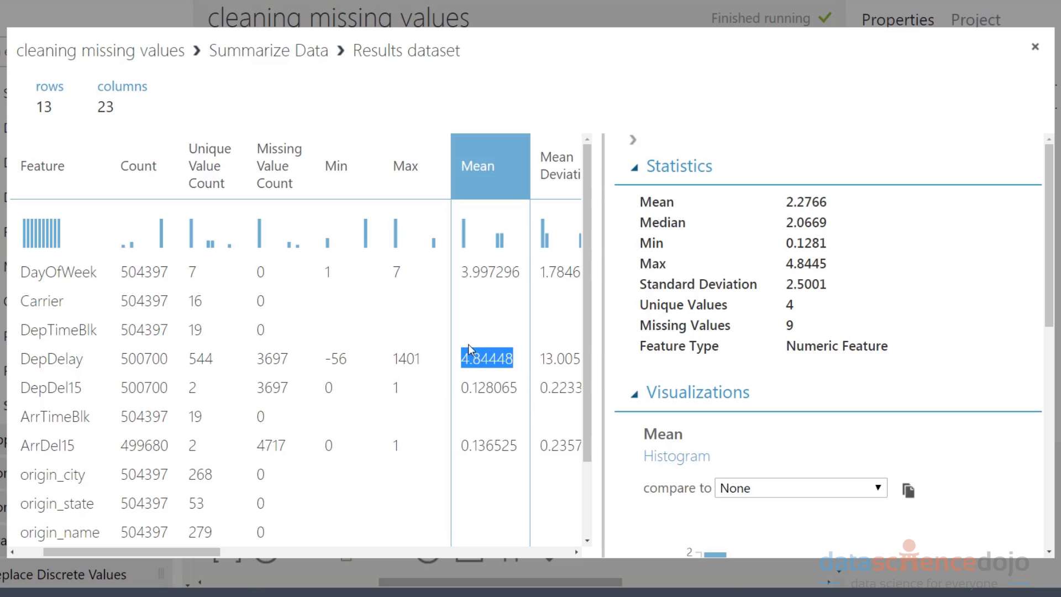
pyautogui.click(397, 358)
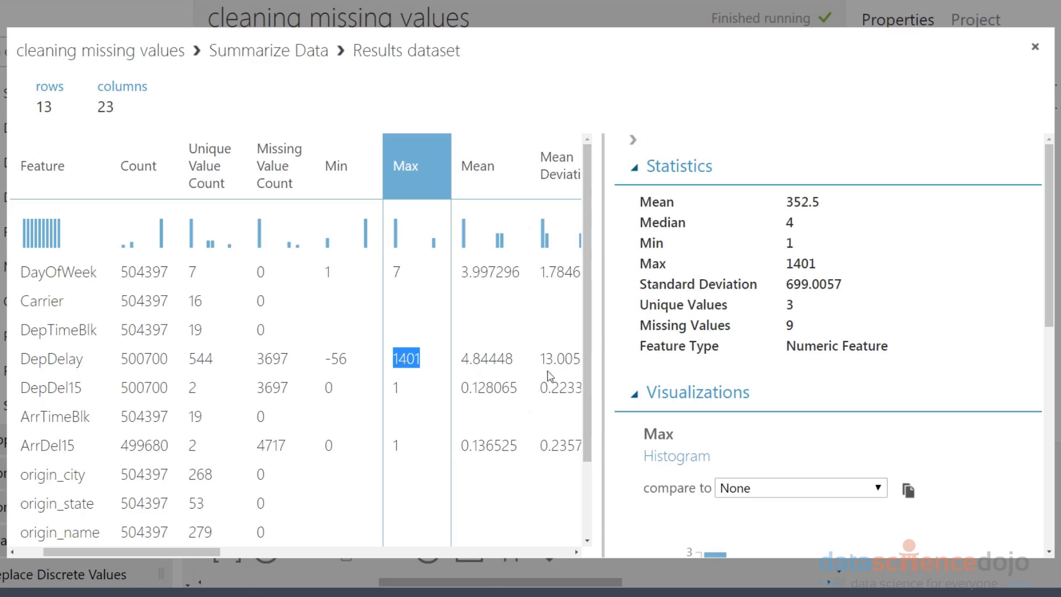
pyautogui.click(558, 358)
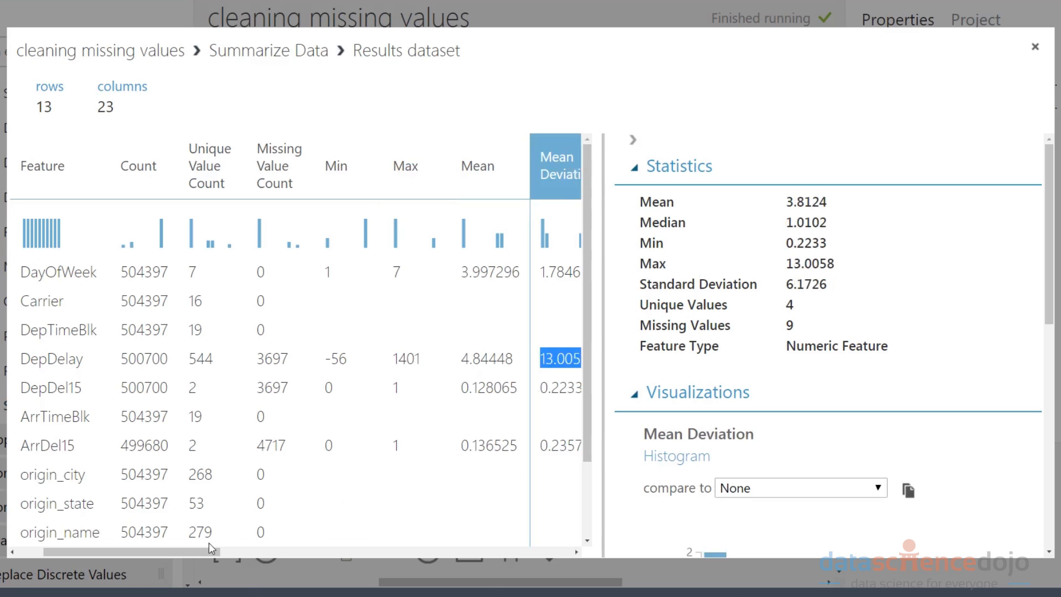
pyautogui.moveTo(200, 549); pyautogui.dragTo(219, 556)
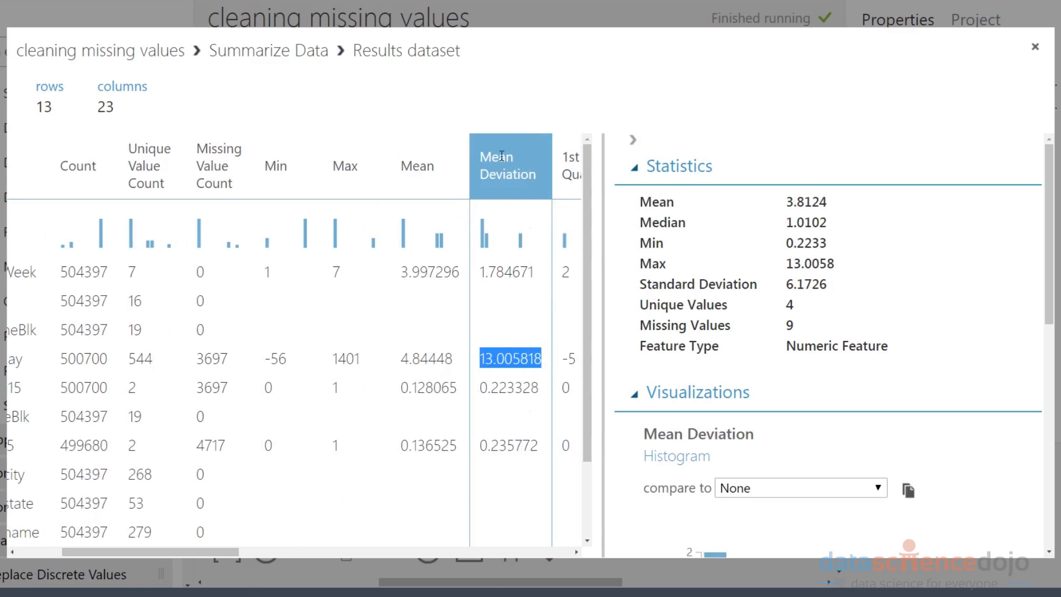
pyautogui.click(416, 362)
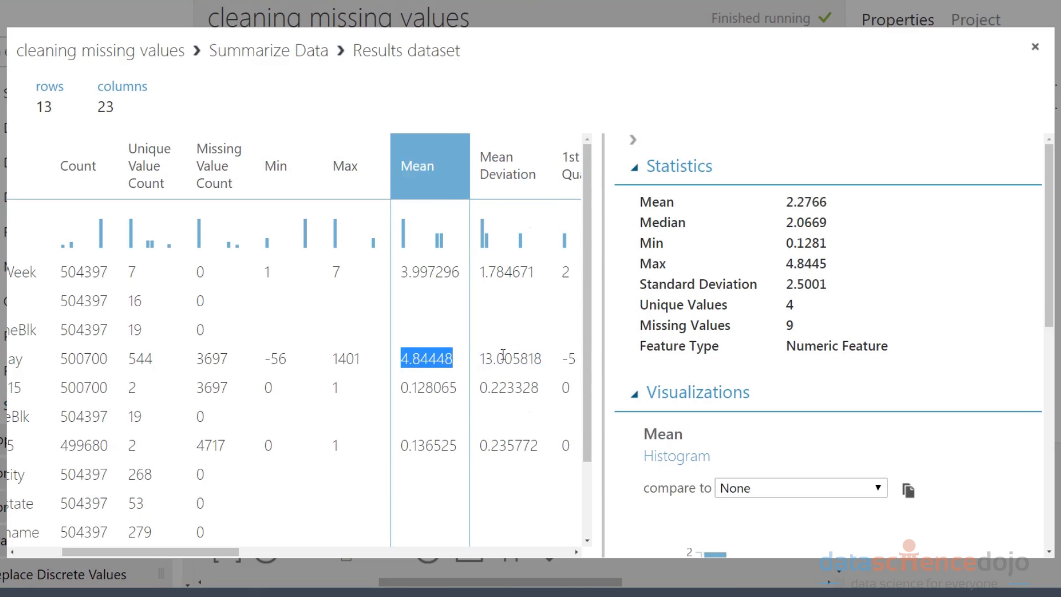
pyautogui.click(478, 426)
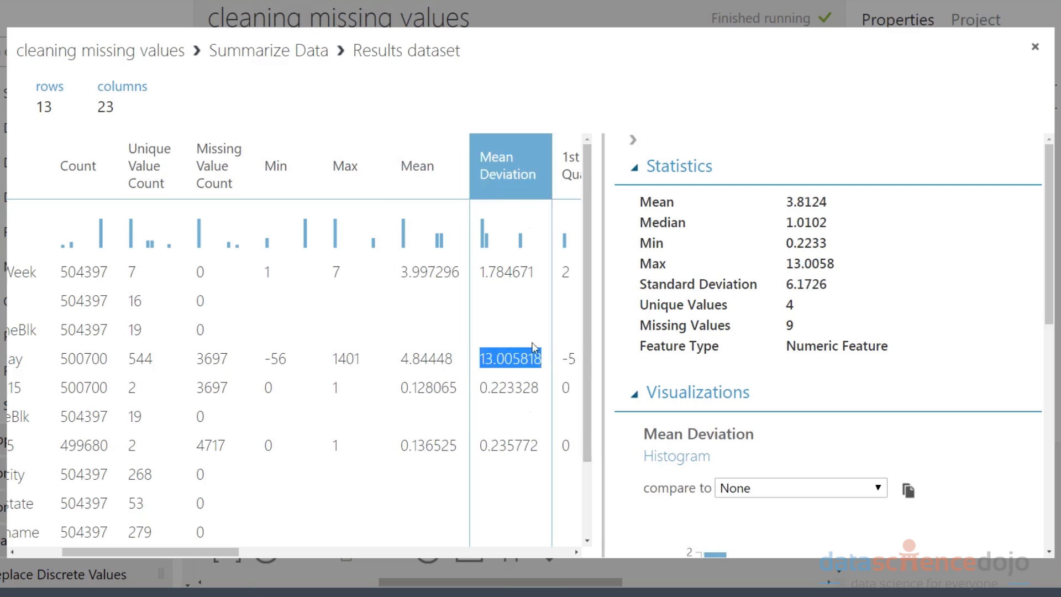
pyautogui.click(347, 360)
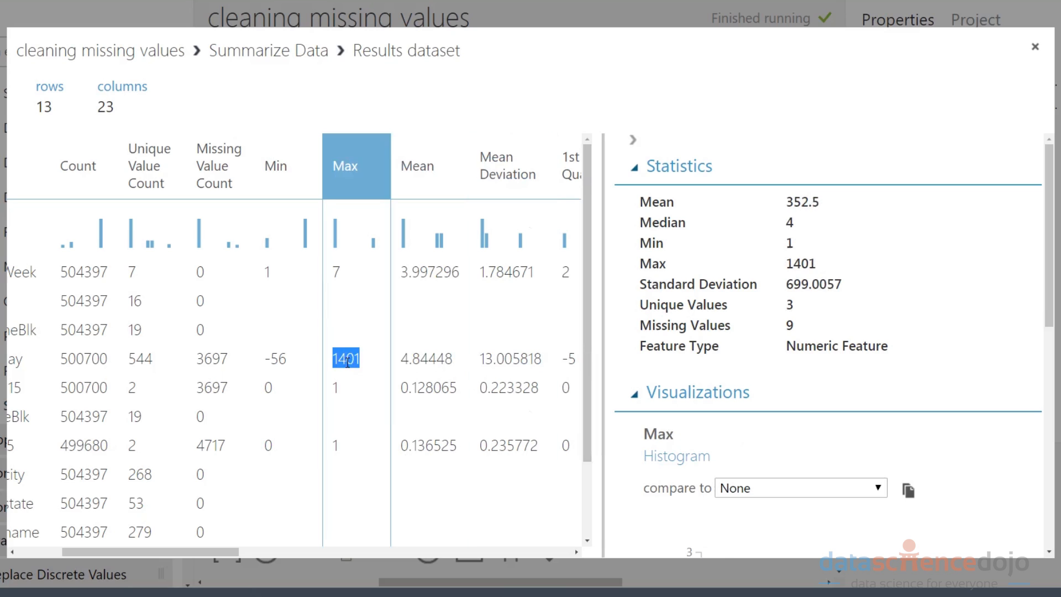
pyautogui.click(413, 365)
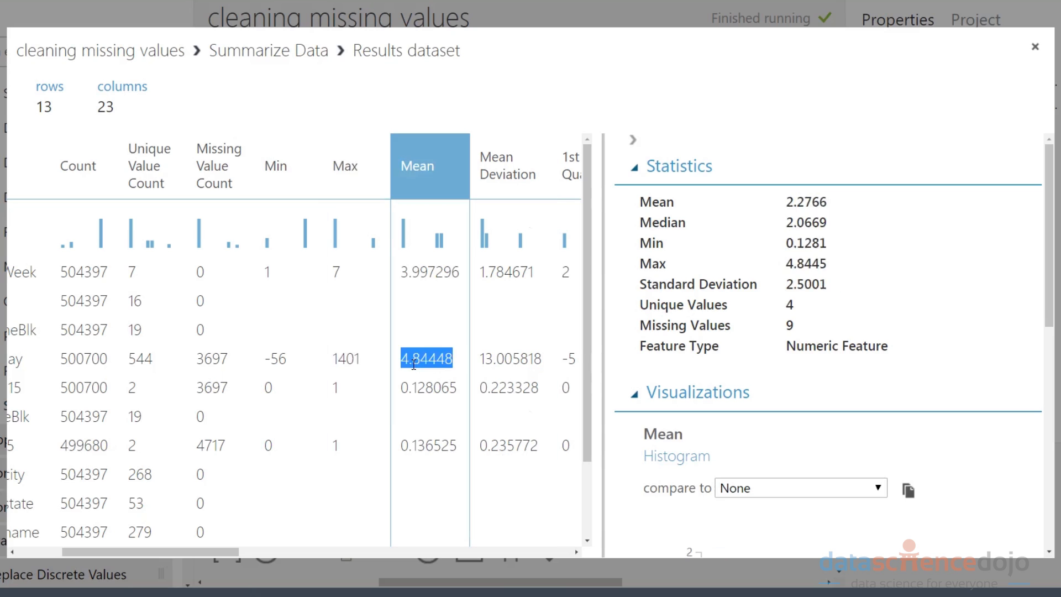
pyautogui.click(349, 363)
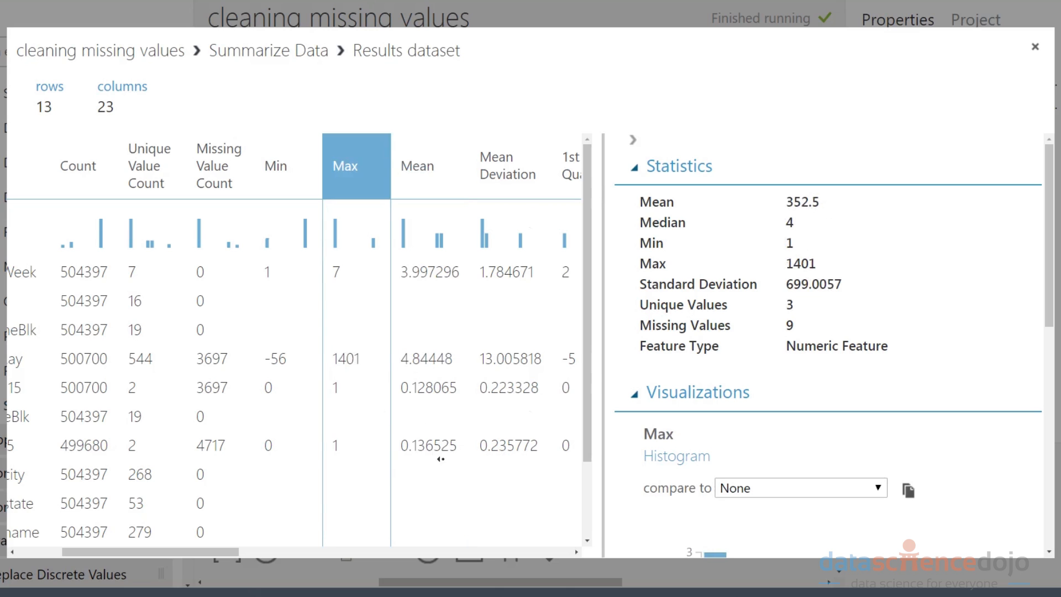
# Check the mean of the DepDel15 feature in the summary
pyautogui.hscroll(-2, 448, 464)
pyautogui.hscroll(1, 448, 464)
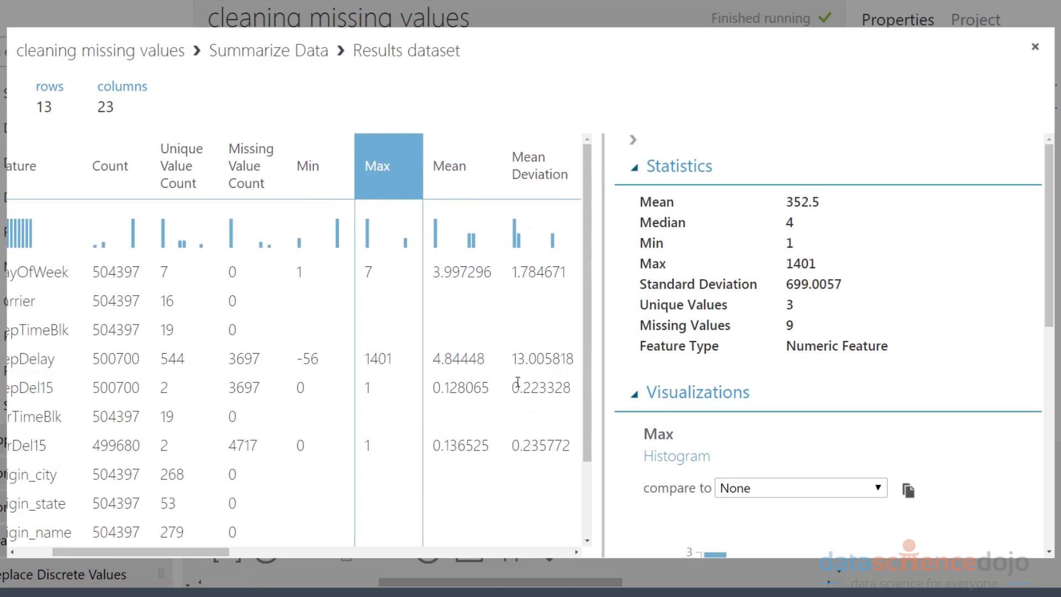
pyautogui.click(451, 388)
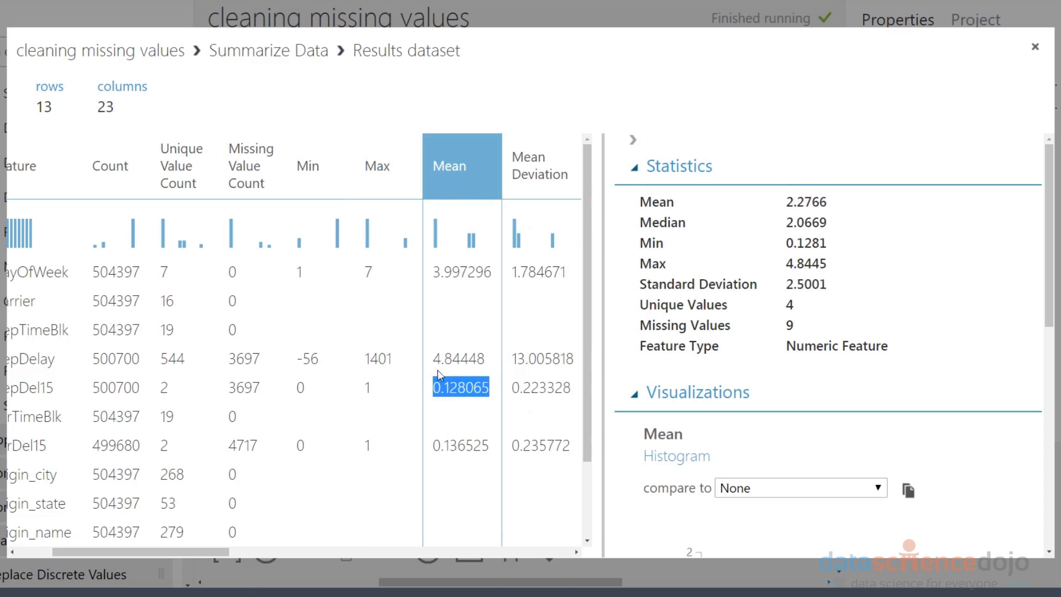
pyautogui.hscroll(-5, 308, 412)
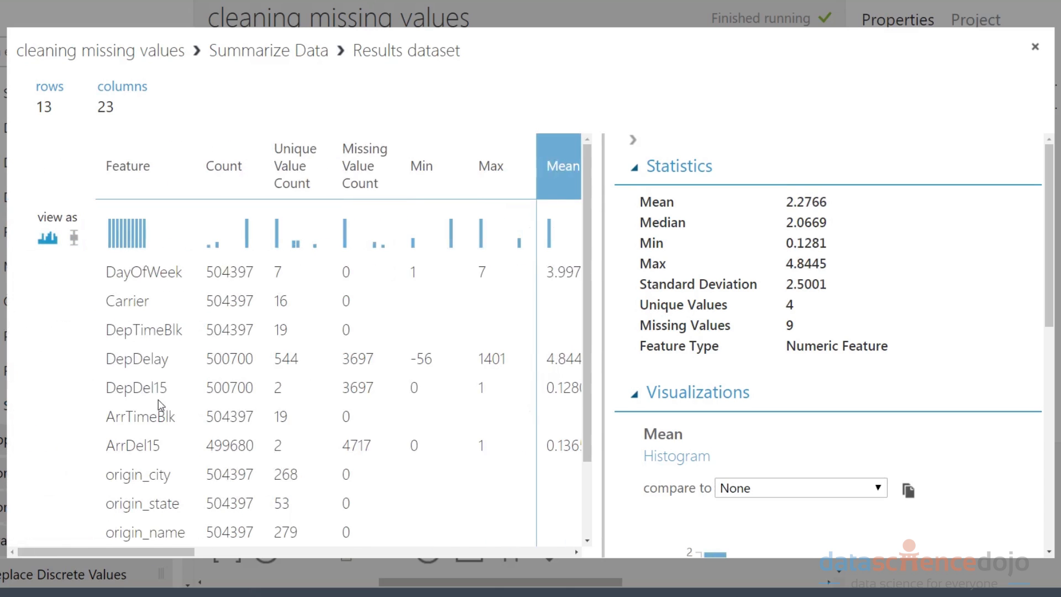
# Relate the mean of the DepDel15 feature to its record count in the summary
pyautogui.moveTo(167, 542)
pyautogui.mouseDown()
pyautogui.moveTo(164, 560)
pyautogui.moveTo(131, 553)
pyautogui.moveTo(164, 556)
pyautogui.moveTo(154, 554)
pyautogui.mouseUp()
pyautogui.click(185, 460)
pyautogui.click(144, 537)
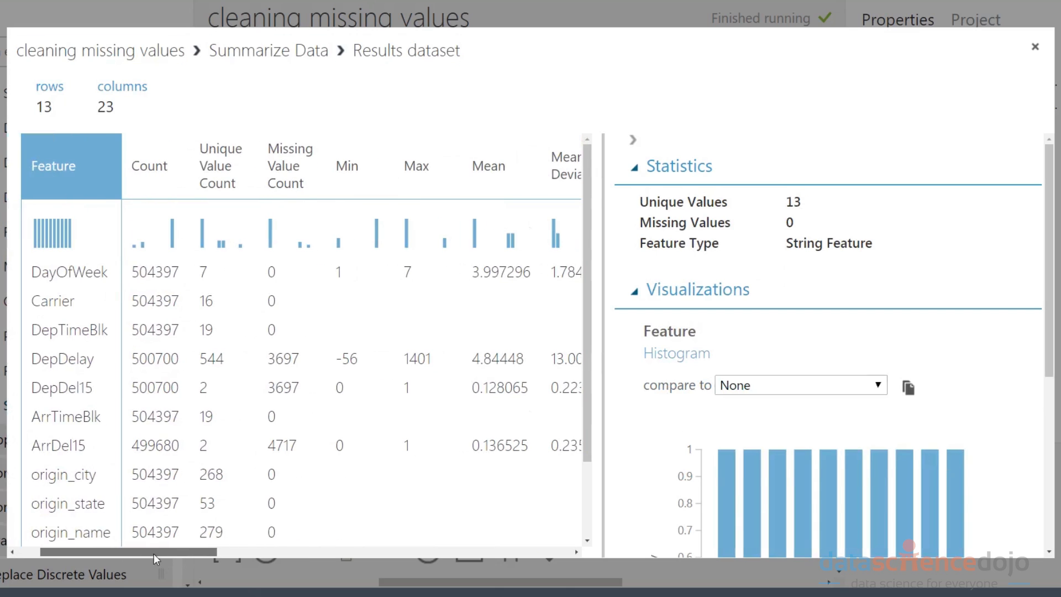
pyautogui.doubleClick(493, 389)
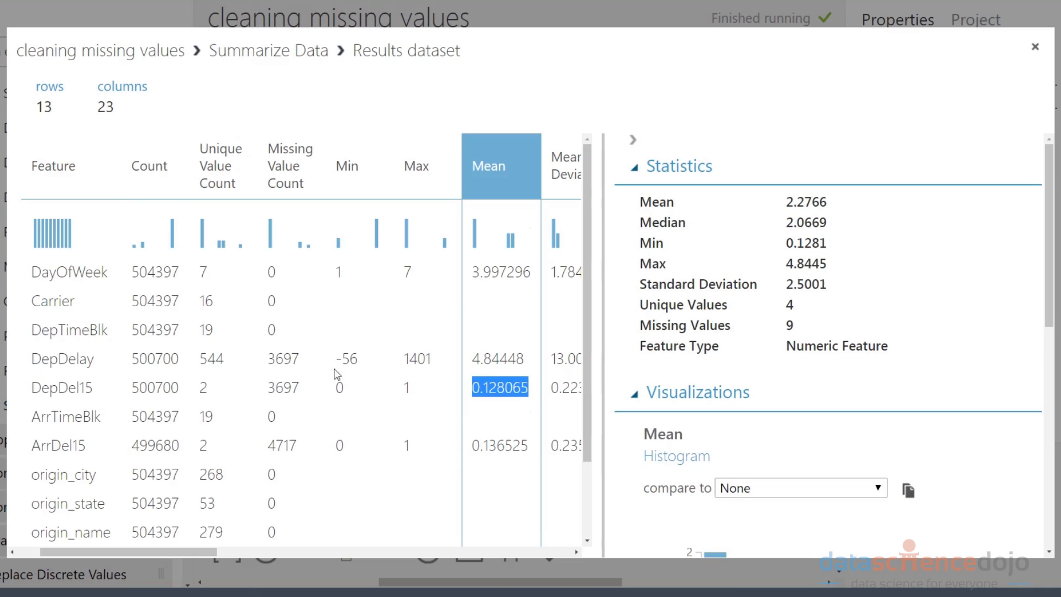
pyautogui.moveTo(156, 387); pyautogui.dragTo(131, 387)
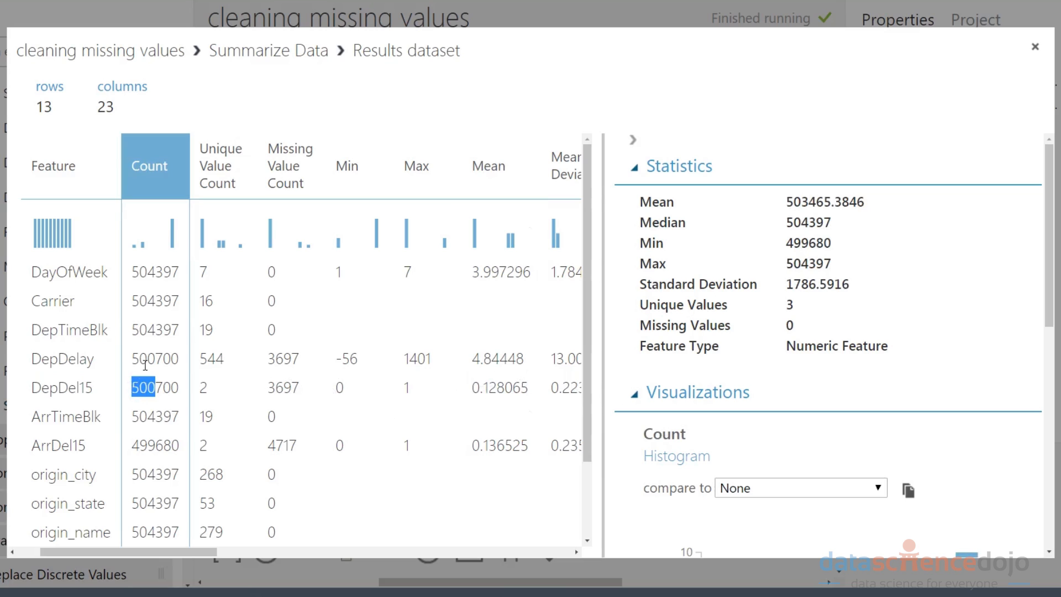
pyautogui.doubleClick(469, 387)
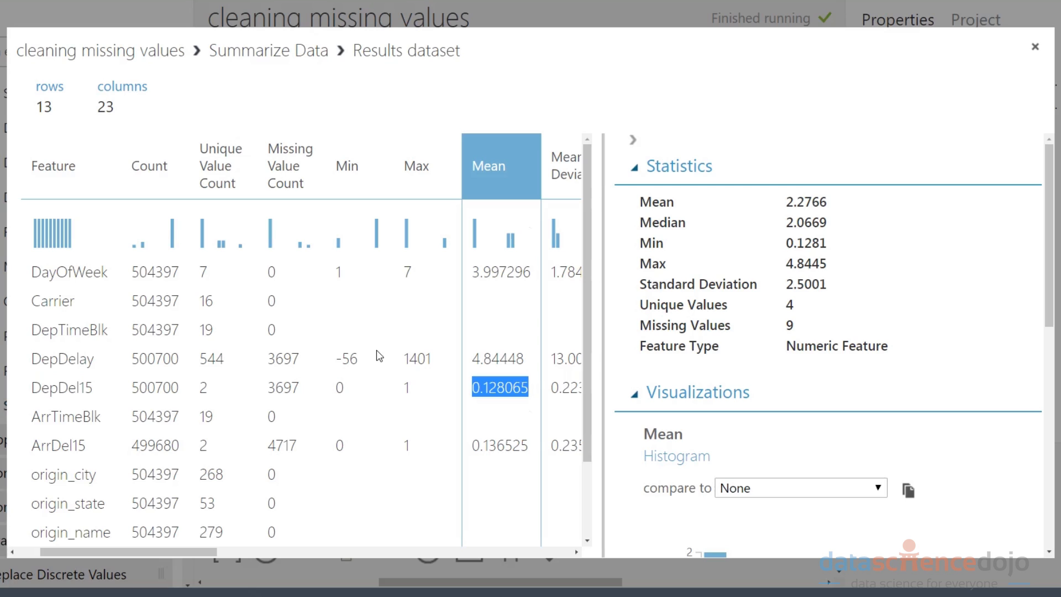
# Compare the mean of the ArrDel15 feature with the mean of the DepDel15 feature
pyautogui.doubleClick(77, 445)
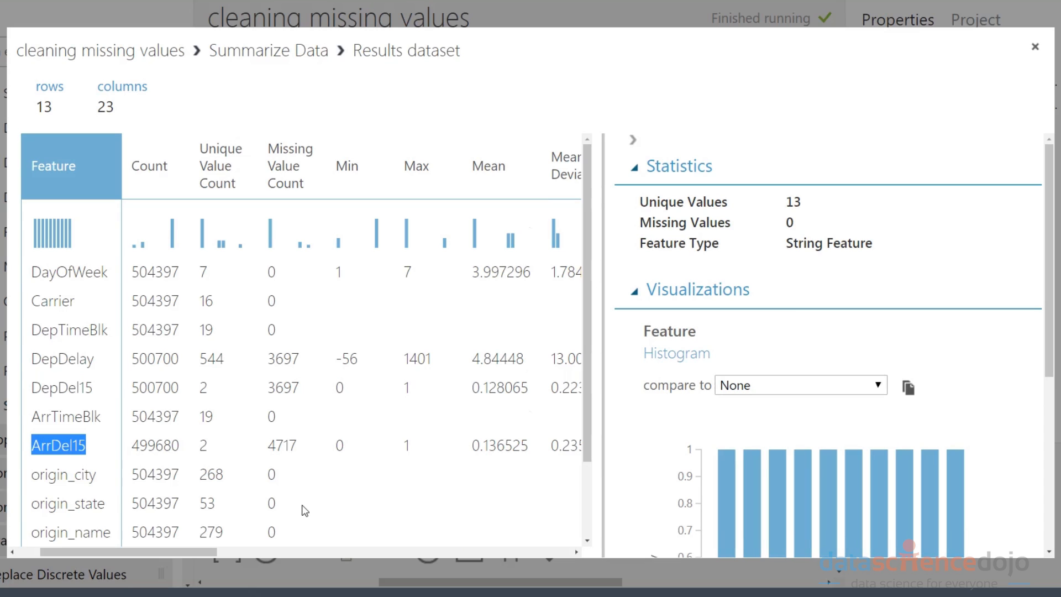
pyautogui.doubleClick(491, 446)
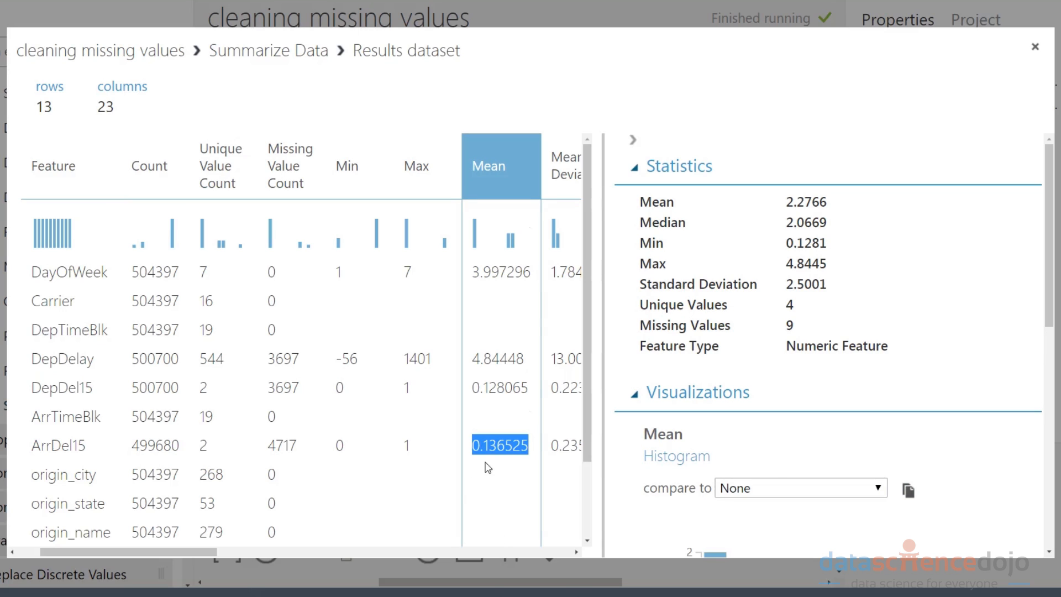
pyautogui.doubleClick(504, 384)
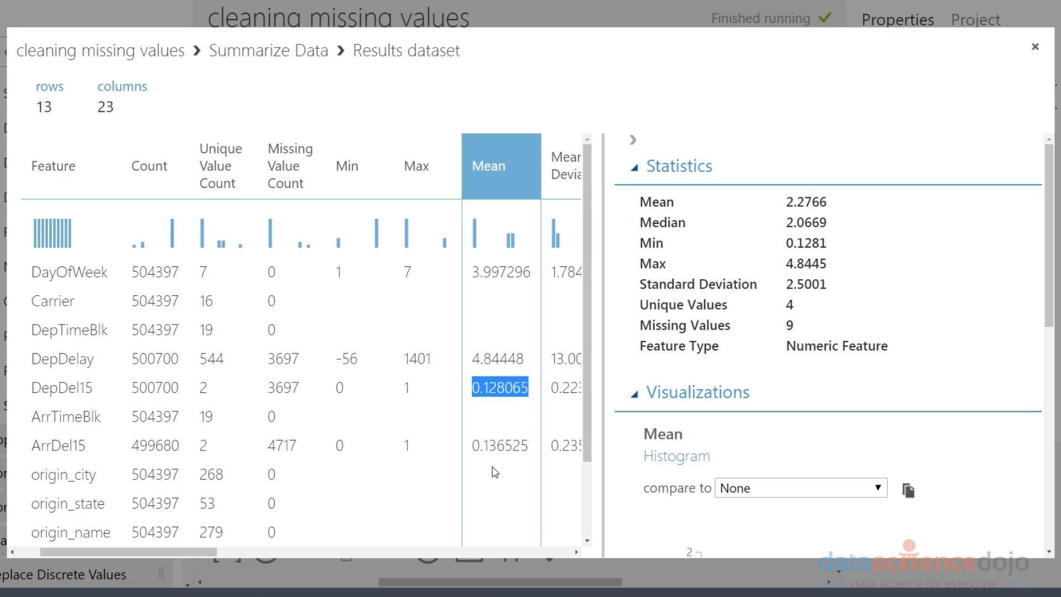
pyautogui.doubleClick(494, 446)
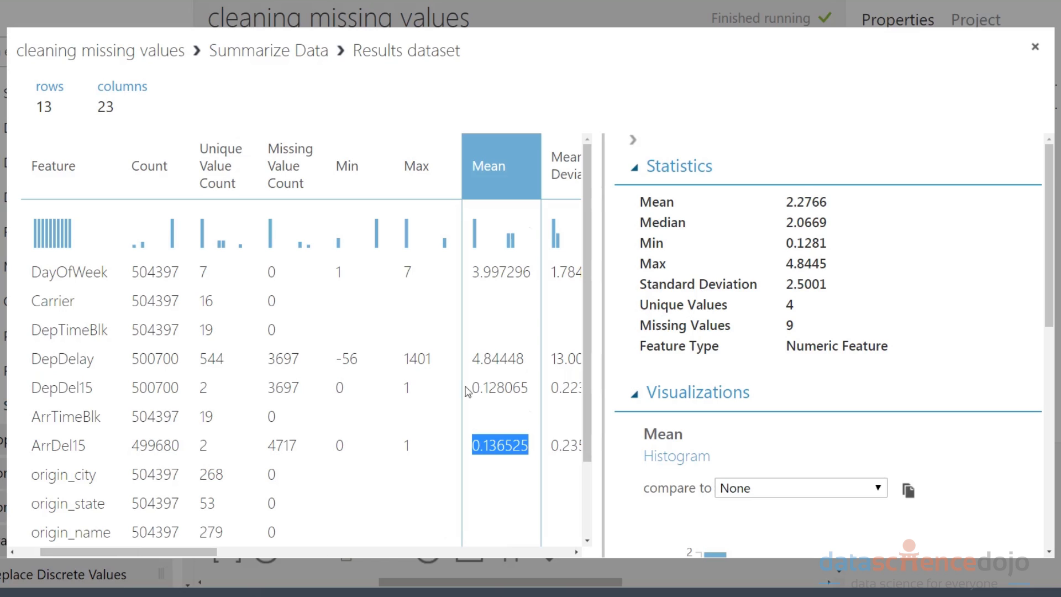
pyautogui.click(514, 389)
pyautogui.click(490, 446)
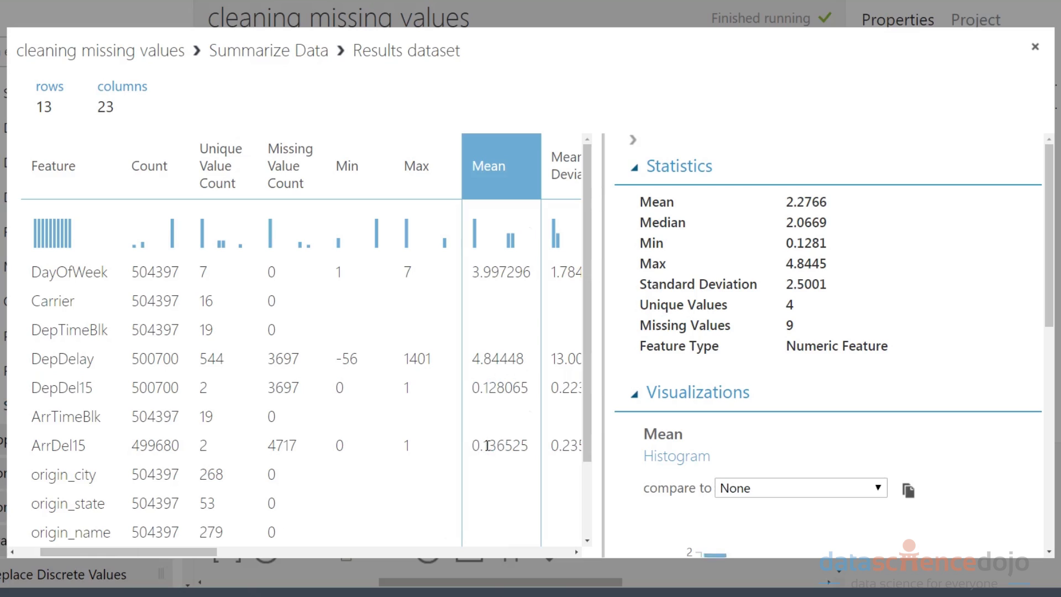
pyautogui.doubleClick(507, 387)
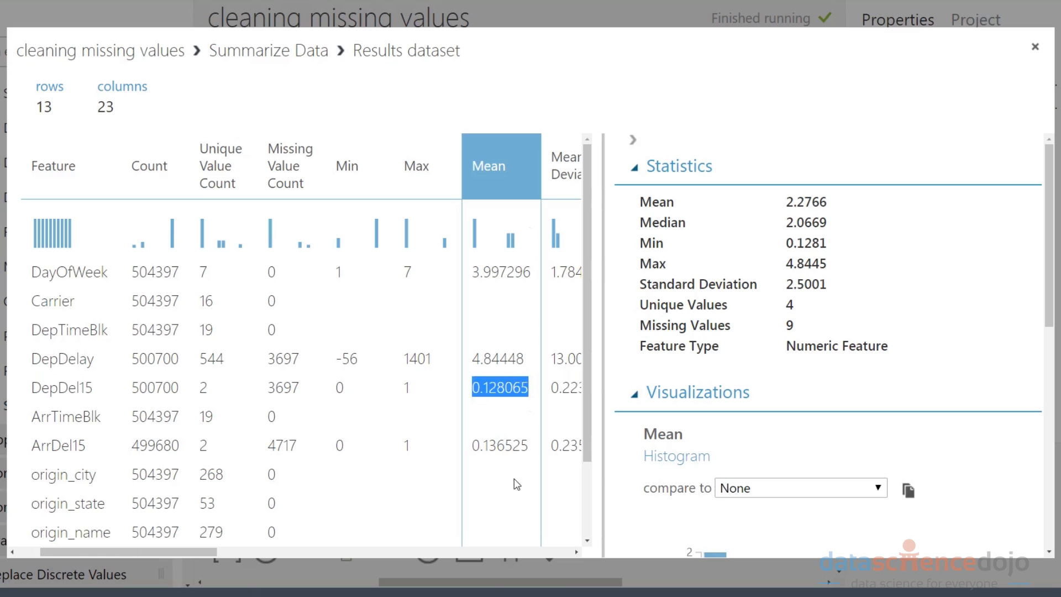
pyautogui.doubleClick(489, 447)
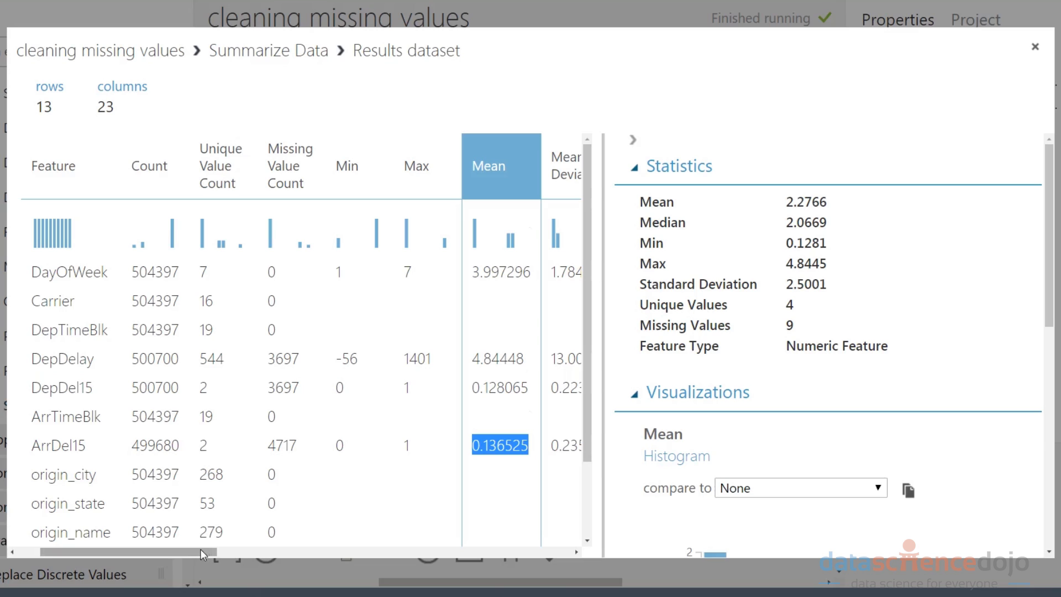
# Look over the 1st Quartile and 3rd Quartile columns of the summary statistics
pyautogui.moveTo(159, 552); pyautogui.dragTo(194, 557)
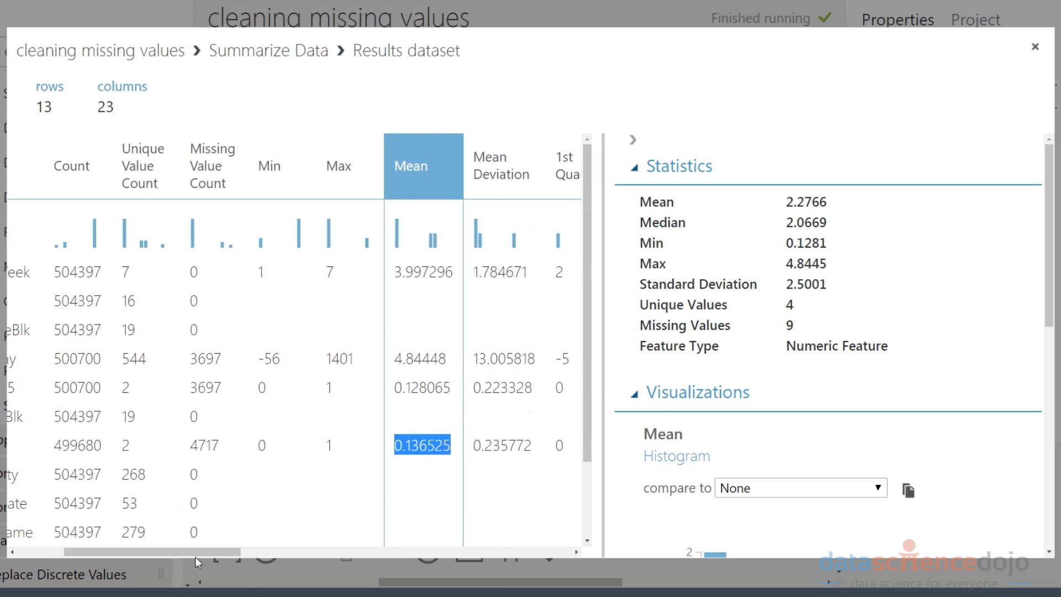
pyautogui.moveTo(171, 555); pyautogui.dragTo(316, 552)
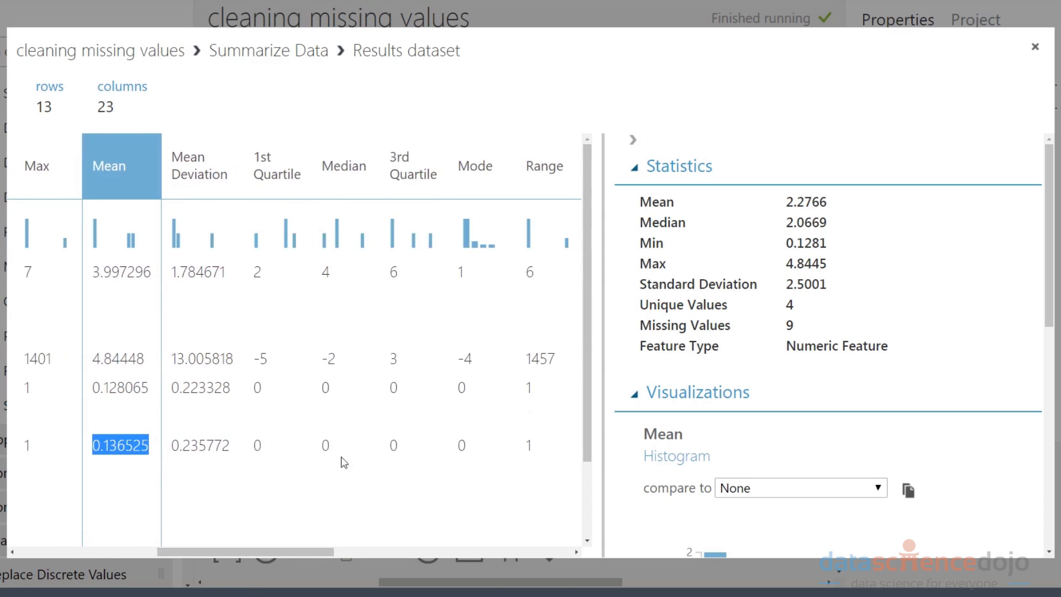
pyautogui.doubleClick(287, 170)
pyautogui.doubleClick(399, 176)
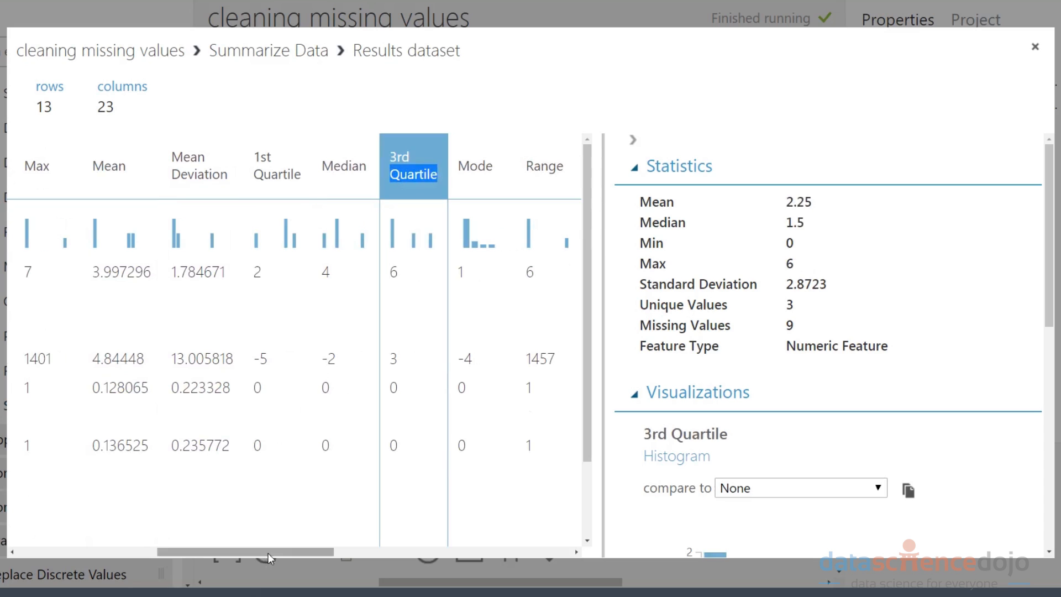
# Examine the 1st quartile, 3rd quartile and median of the DepDelay feature
pyautogui.moveTo(268, 553); pyautogui.dragTo(128, 552)
pyautogui.click(122, 359)
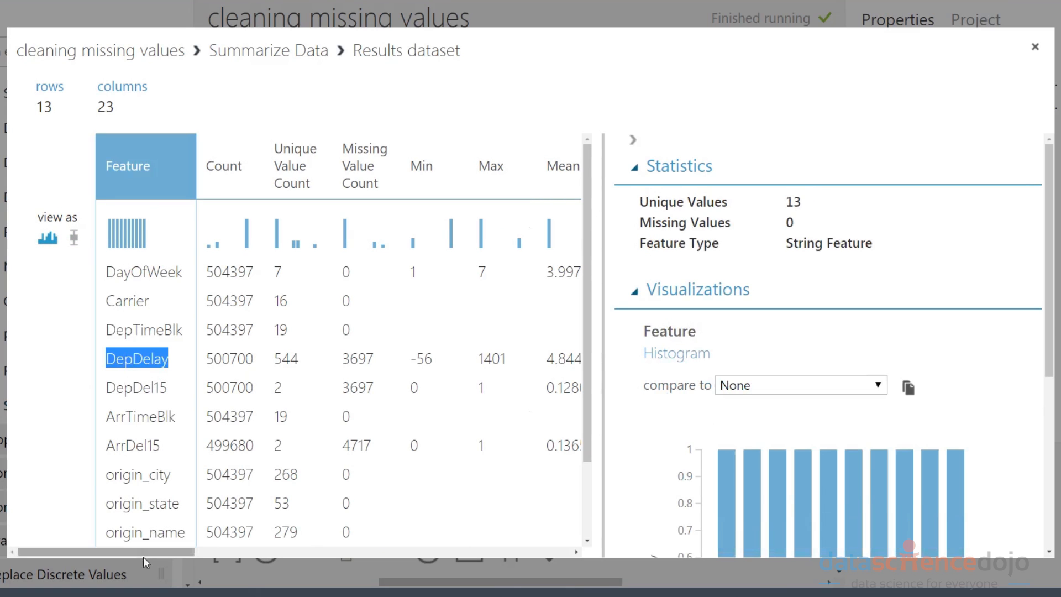
pyautogui.moveTo(143, 554); pyautogui.dragTo(281, 552)
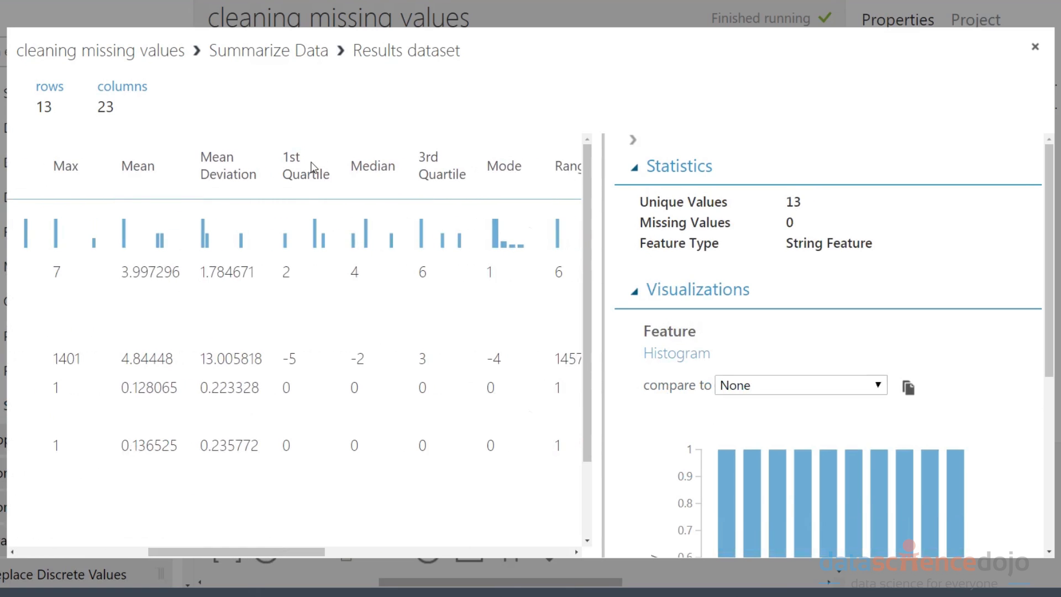
pyautogui.moveTo(284, 160); pyautogui.dragTo(334, 177)
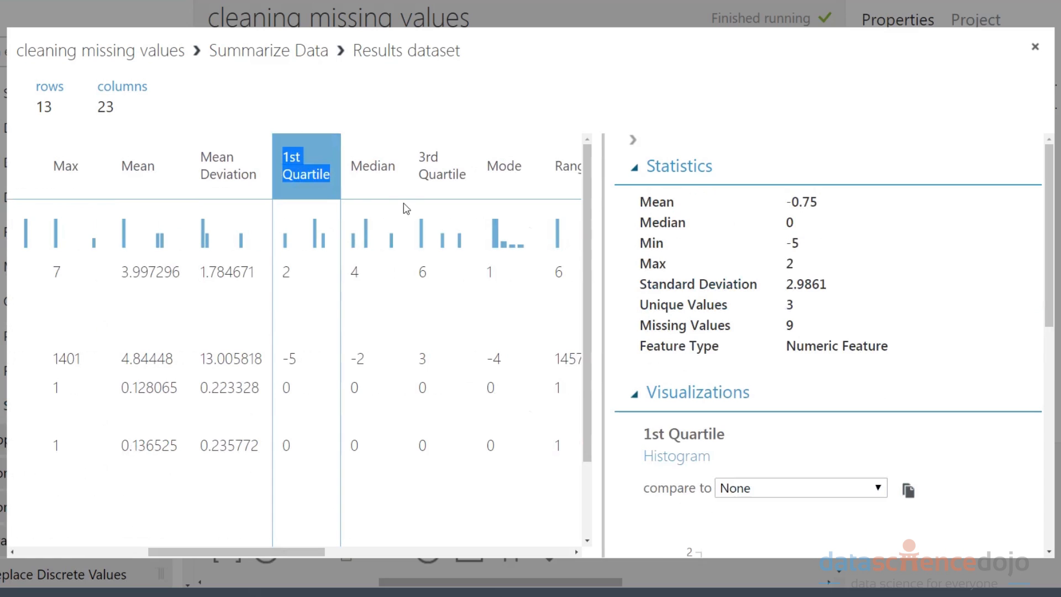
pyautogui.moveTo(420, 148); pyautogui.dragTo(471, 188)
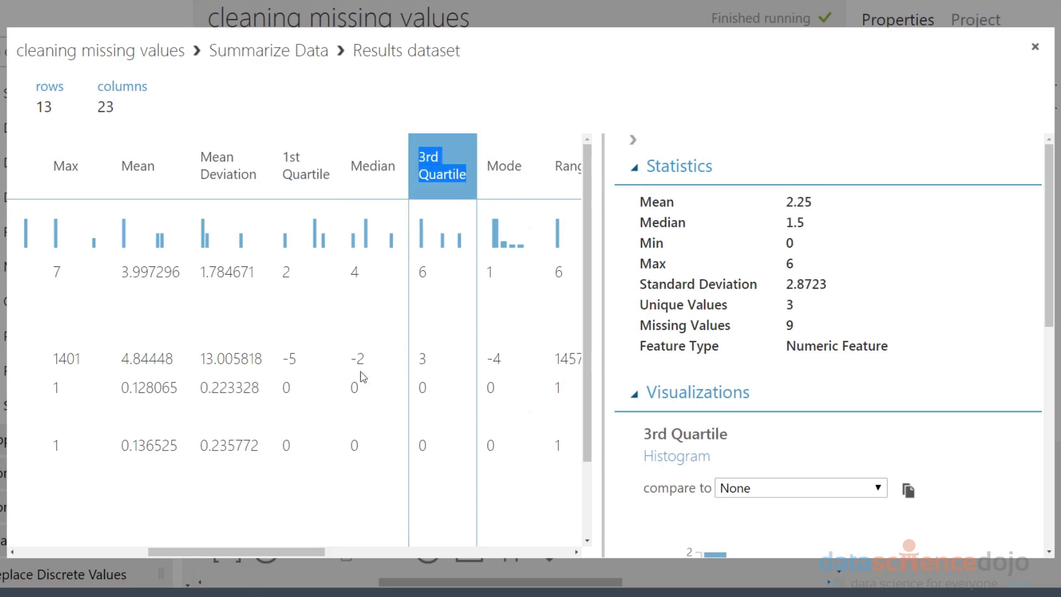
pyautogui.doubleClick(292, 358)
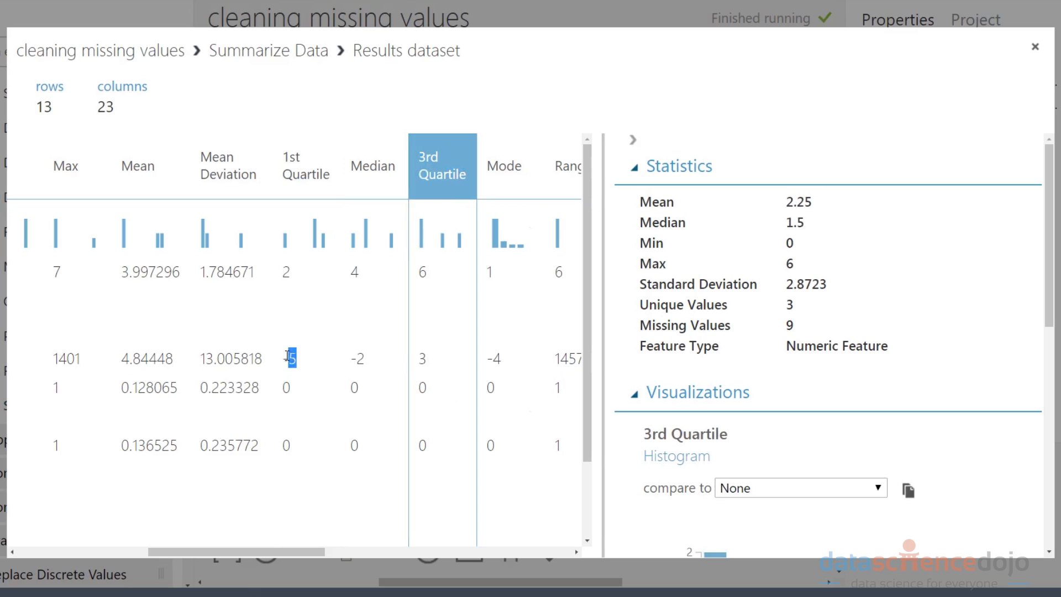
pyautogui.doubleClick(423, 358)
pyautogui.doubleClick(288, 358)
pyautogui.doubleClick(422, 358)
pyautogui.doubleClick(358, 359)
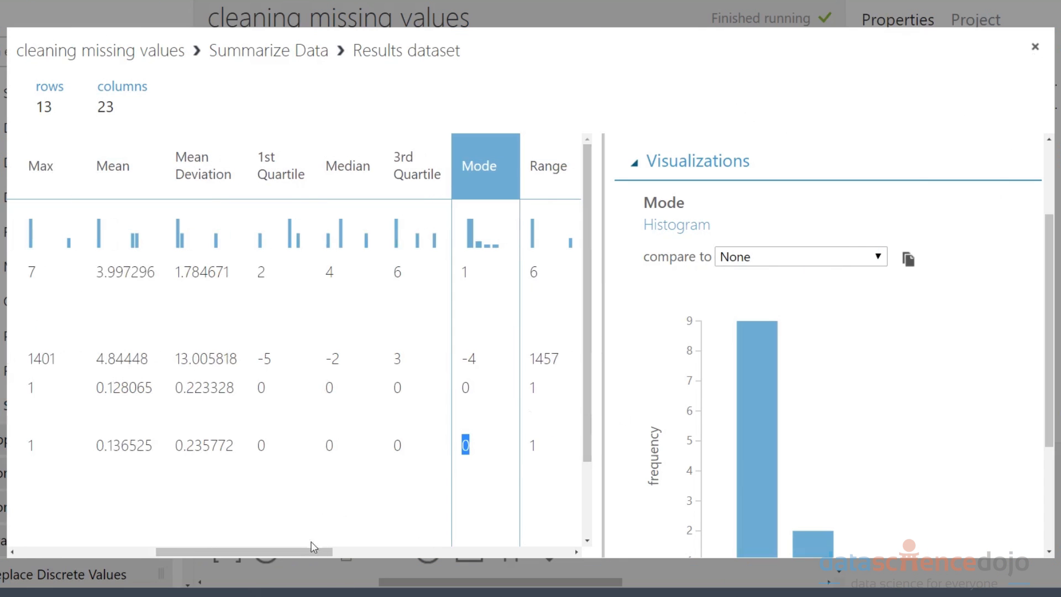
# Review the Missing Value Count column and close the Summarize Data results
pyautogui.moveTo(286, 552); pyautogui.dragTo(164, 551)
pyautogui.click(365, 178)
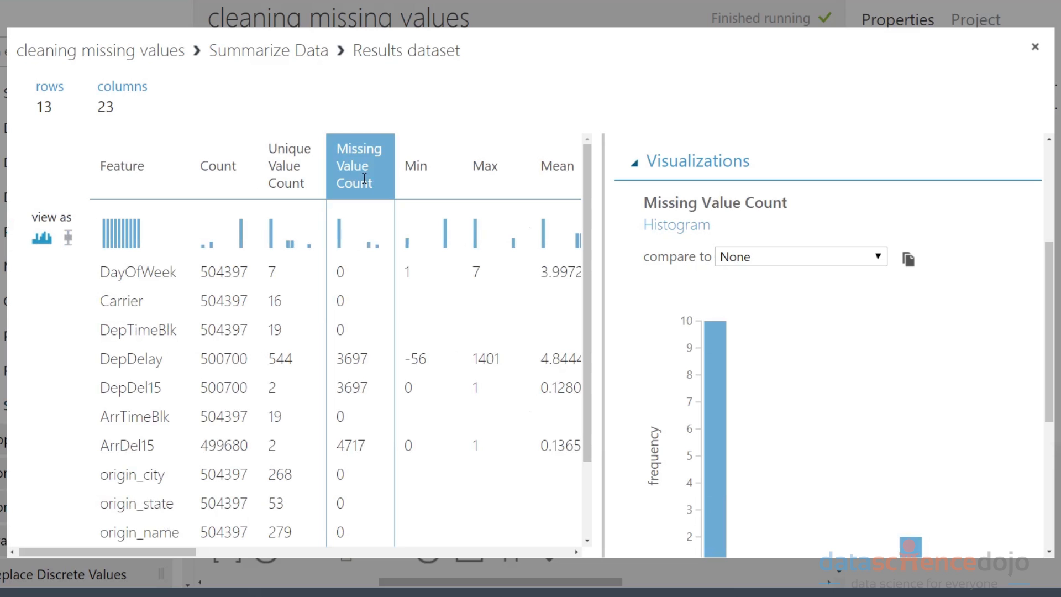
pyautogui.click(1036, 46)
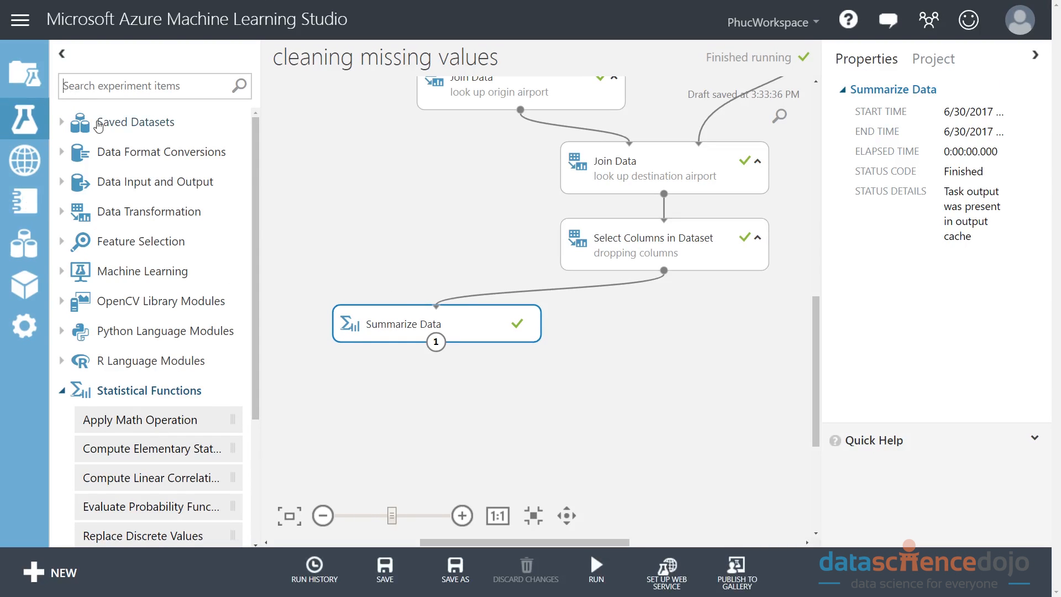
# Find the Clean Missing Data module, add it below Select Columns in Dataset, and connect that module's output to it
pyautogui.write('clean')
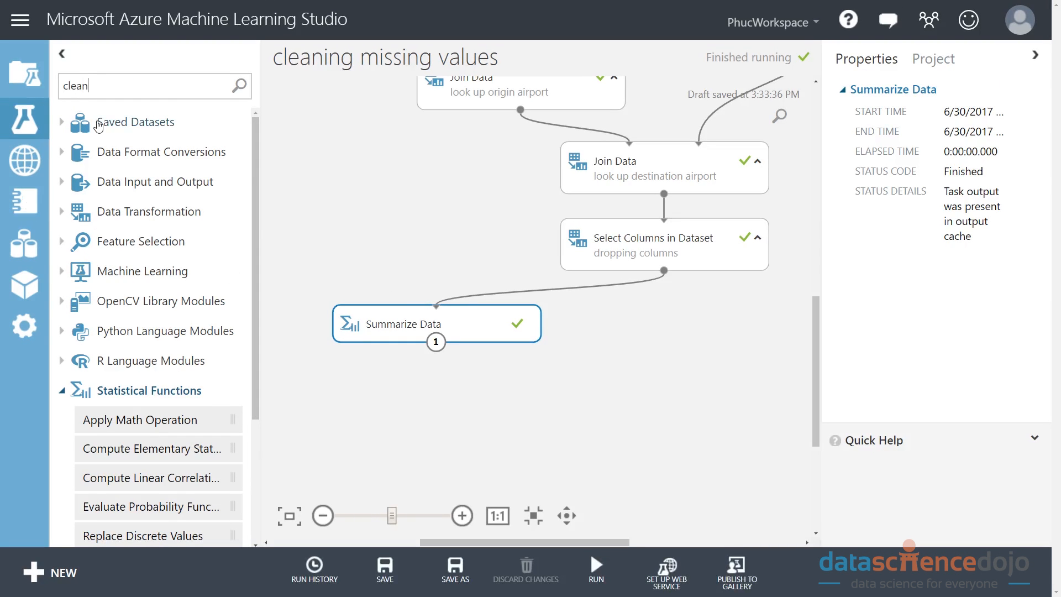
pyautogui.moveTo(171, 185); pyautogui.dragTo(666, 325)
pyautogui.moveTo(658, 398); pyautogui.dragTo(516, 410)
pyautogui.scroll(-1, 516, 376)
pyautogui.moveTo(519, 295); pyautogui.dragTo(536, 347)
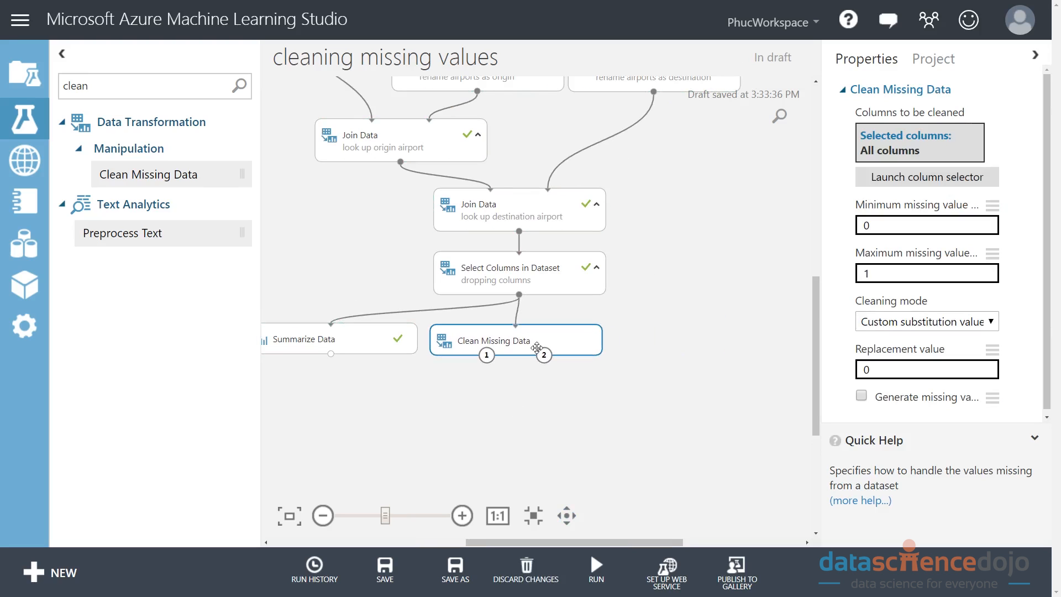
pyautogui.moveTo(538, 339); pyautogui.dragTo(538, 342)
pyautogui.moveTo(506, 436); pyautogui.dragTo(507, 425)
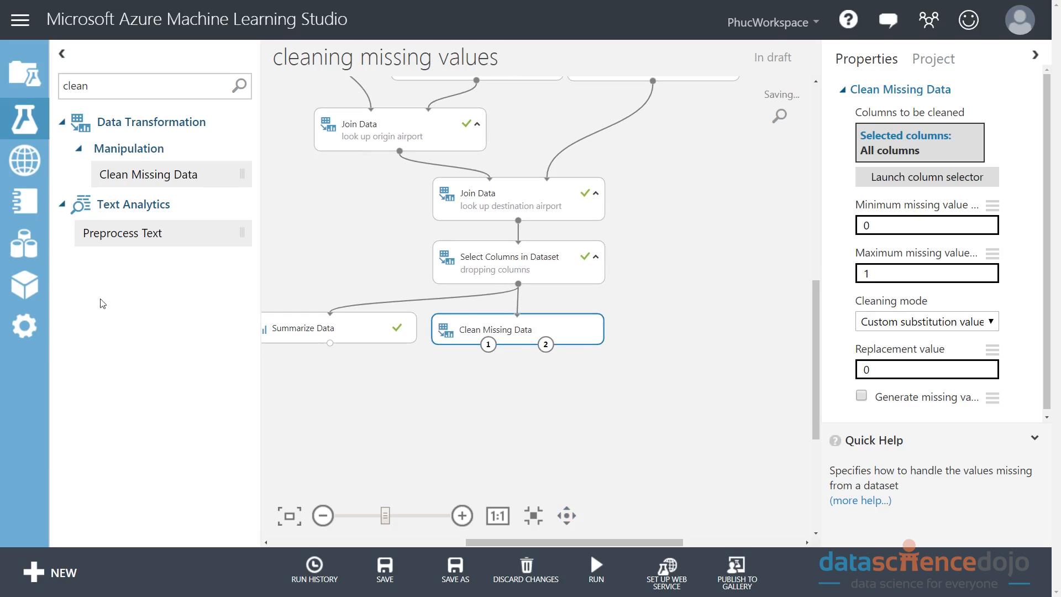
pyautogui.scroll(3, 664, 434)
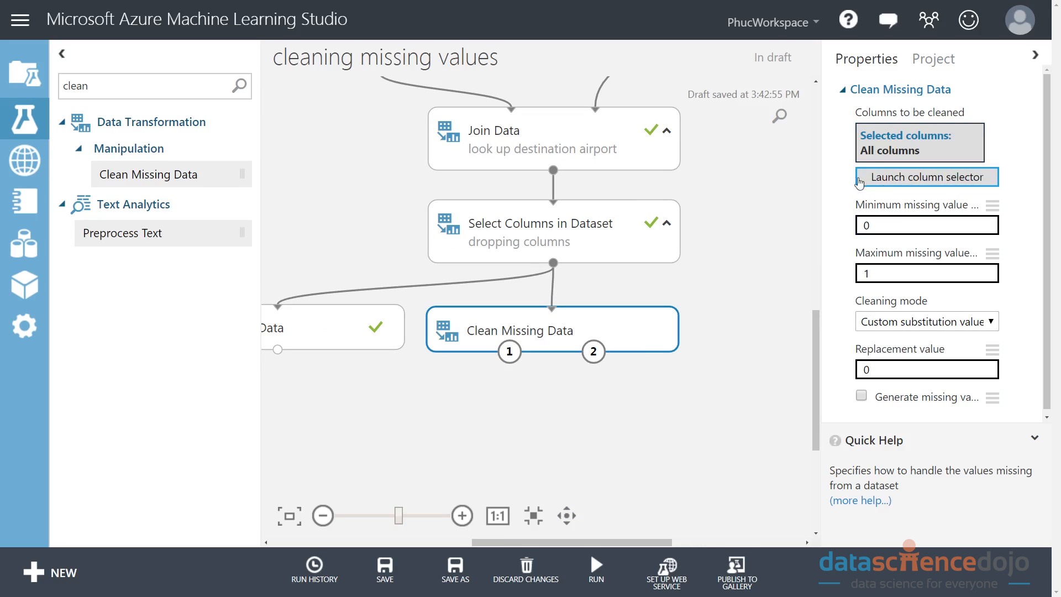
# Choose only ArrDel15, selected by name, as the column to be cleaned by Clean Missing Data
pyautogui.click(890, 176)
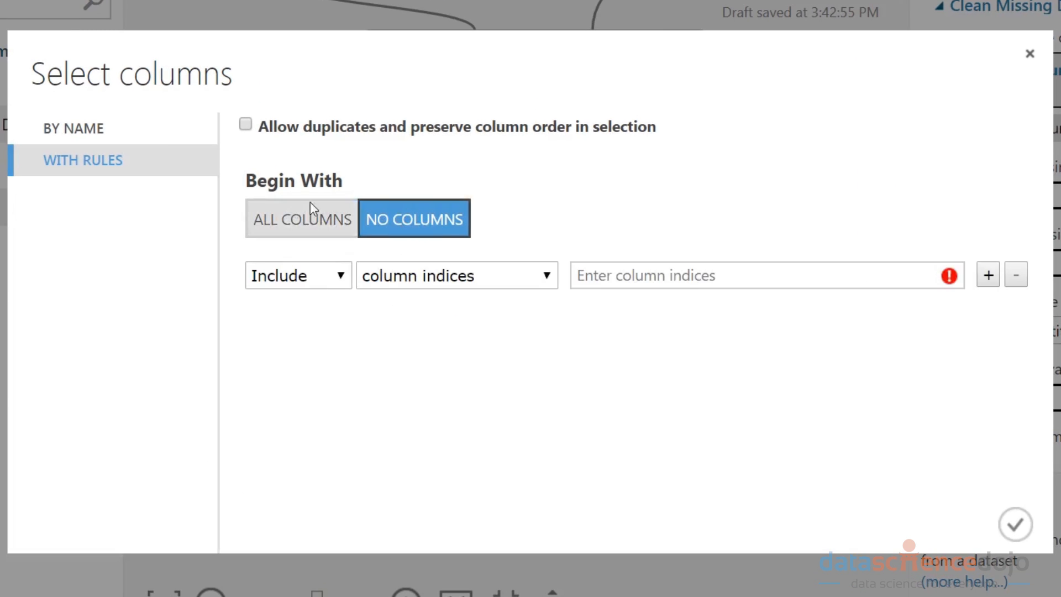
pyautogui.click(157, 130)
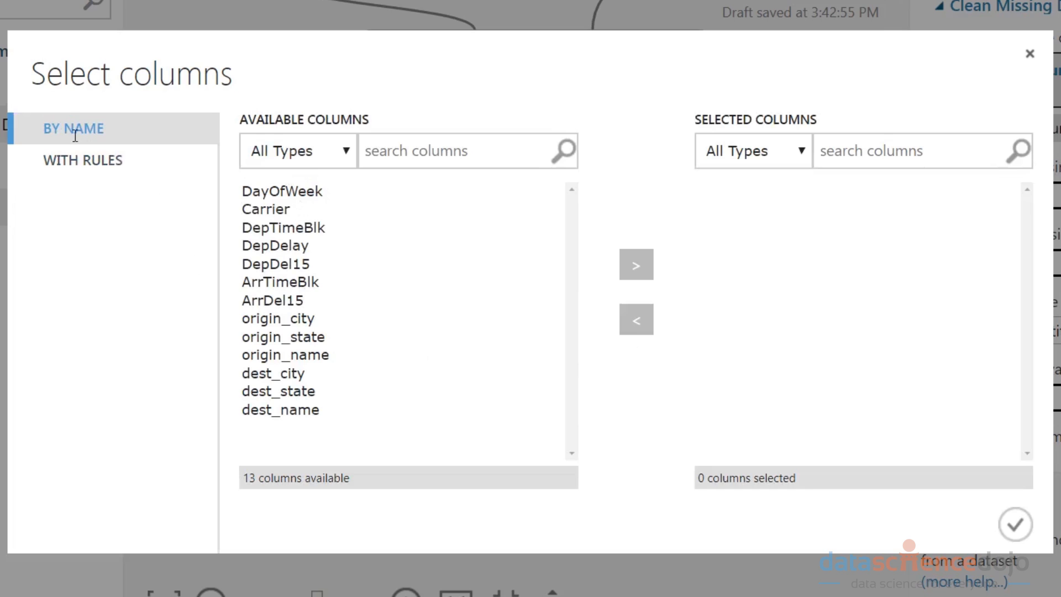
pyautogui.click(284, 301)
pyautogui.click(636, 265)
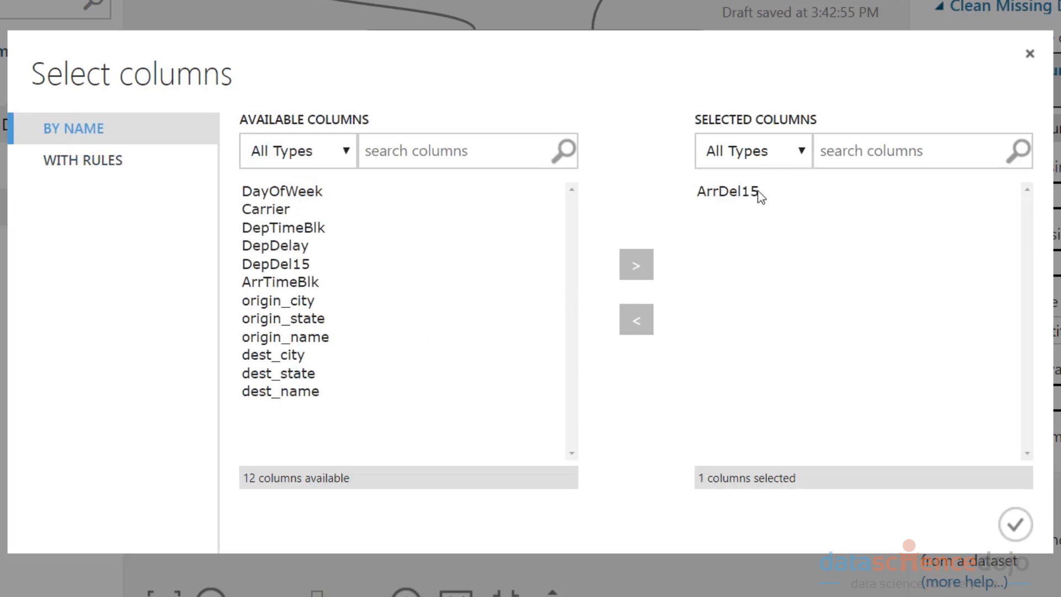
pyautogui.click(1014, 523)
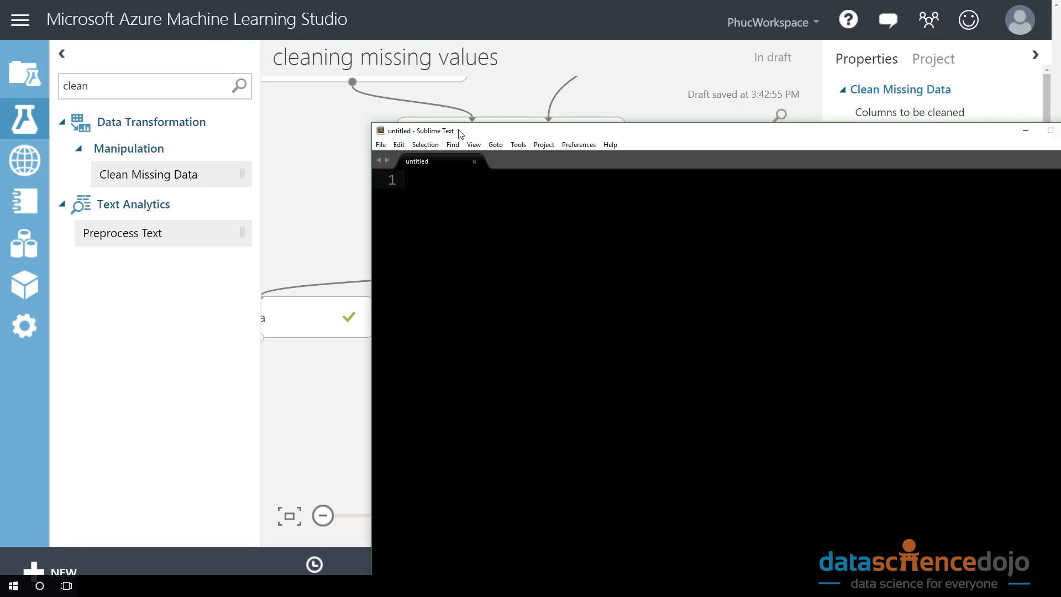
# In Sublime Text, write the note "if missing Response class" with "drop row" indented on the second line, and enlarge the text
pyautogui.moveTo(458, 130); pyautogui.dragTo(248, 84)
pyautogui.write('Resp')
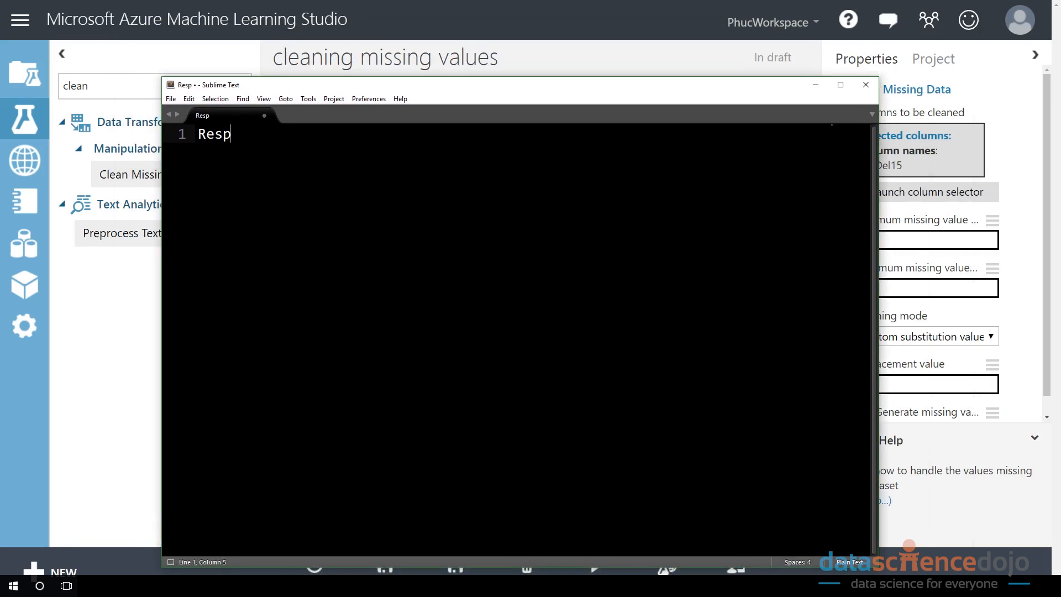
pyautogui.write('onse')
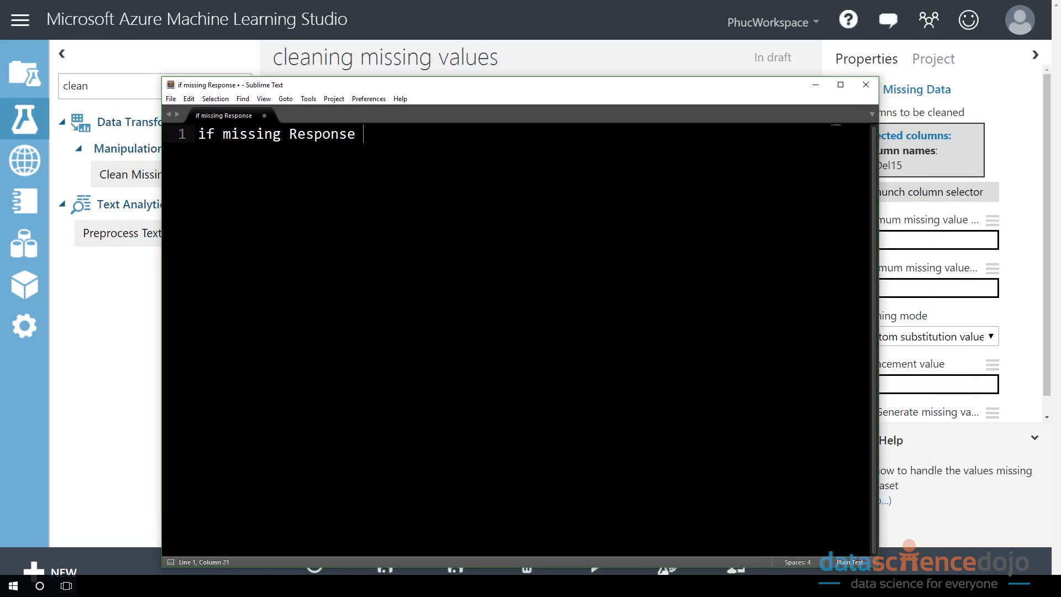
pyautogui.write('if missing  class')
pyautogui.press('Return')
pyautogui.press('Tab')
pyautogui.write('drop row')
pyautogui.hotkey('ctrl', '=')
pyautogui.hotkey('ctrl', '=')
pyautogui.hotkey('ctrl', '=')
pyautogui.hotkey('ctrl', '=')
pyautogui.hotkey('ctrl', '=')
pyautogui.hotkey('ctrl', '=')
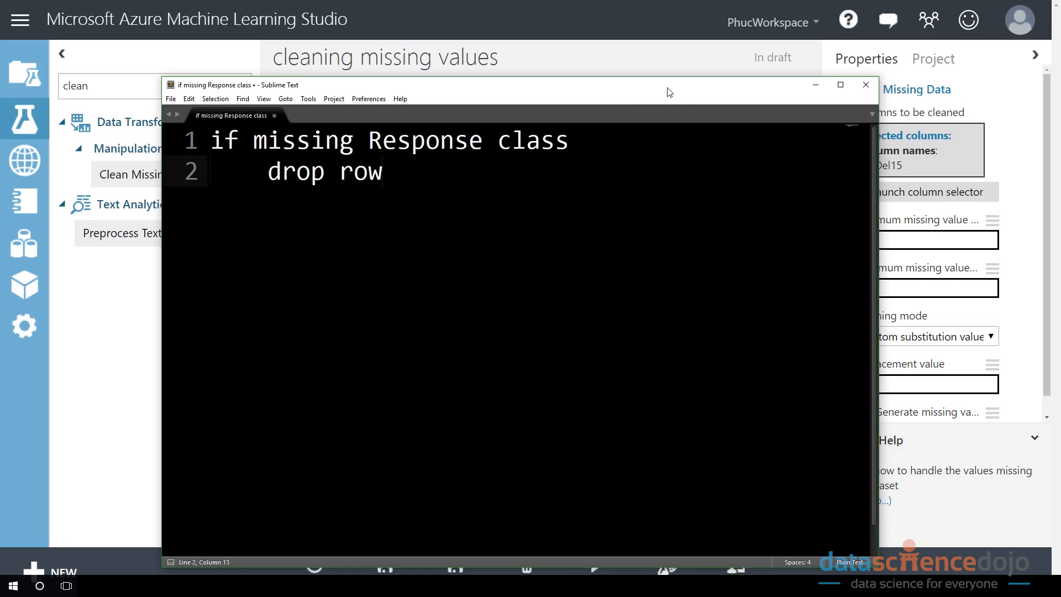
pyautogui.moveTo(667, 92); pyautogui.dragTo(759, 95)
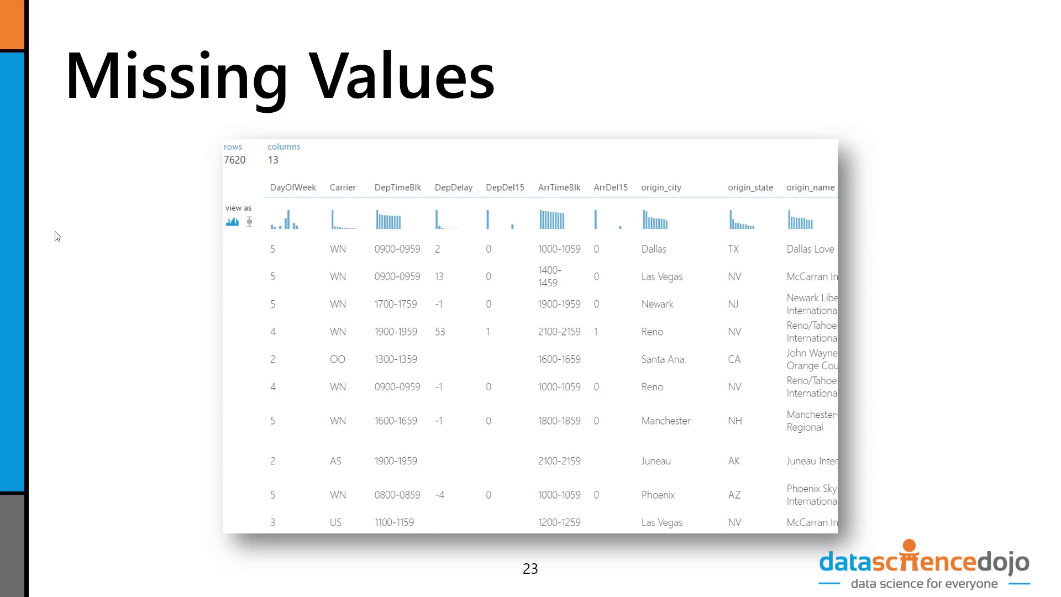
pyautogui.click(108, 275)
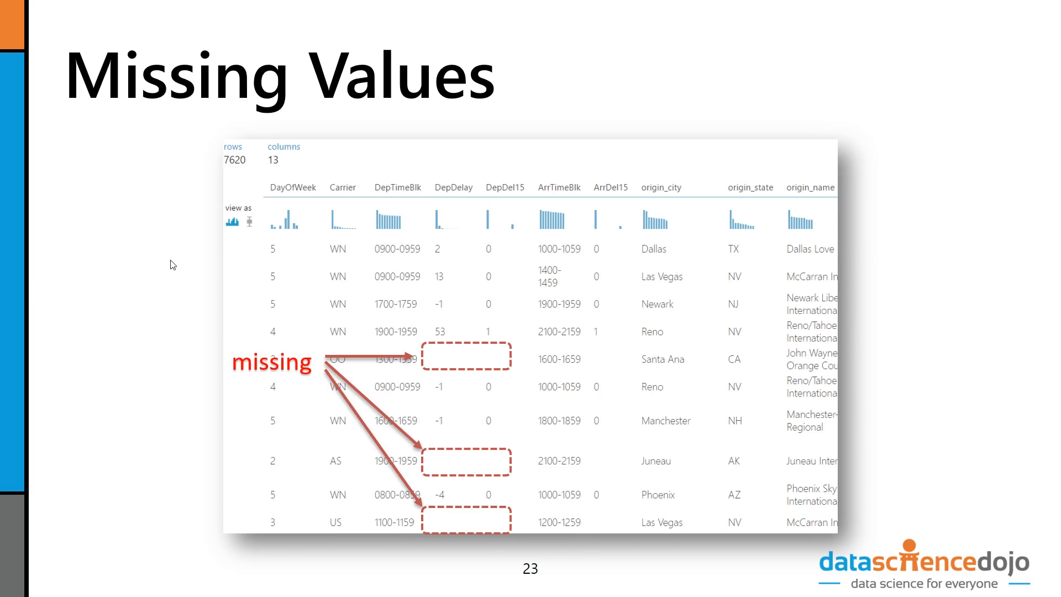
pyautogui.press('Left')
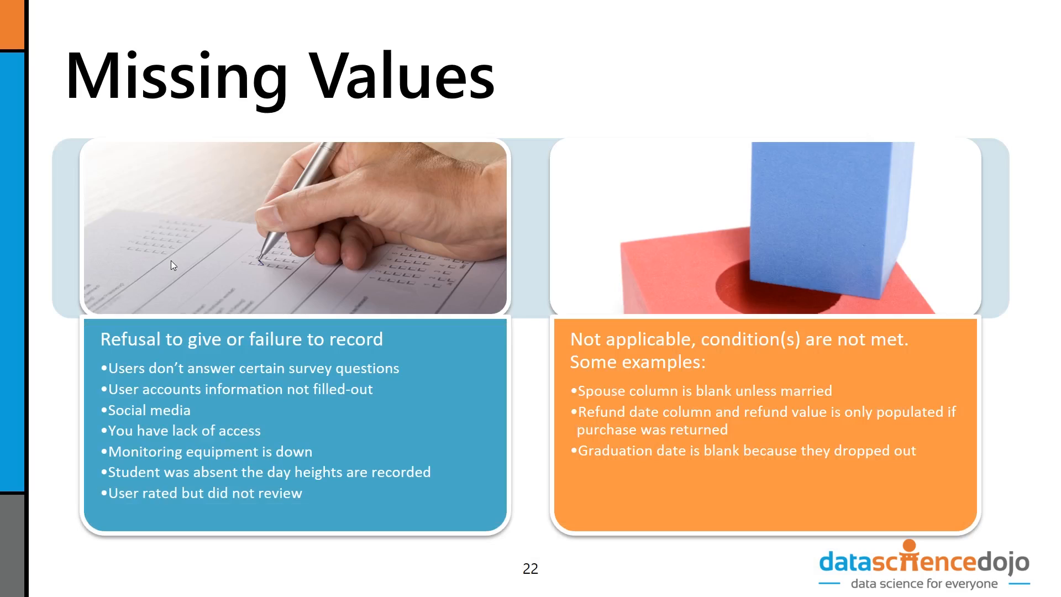